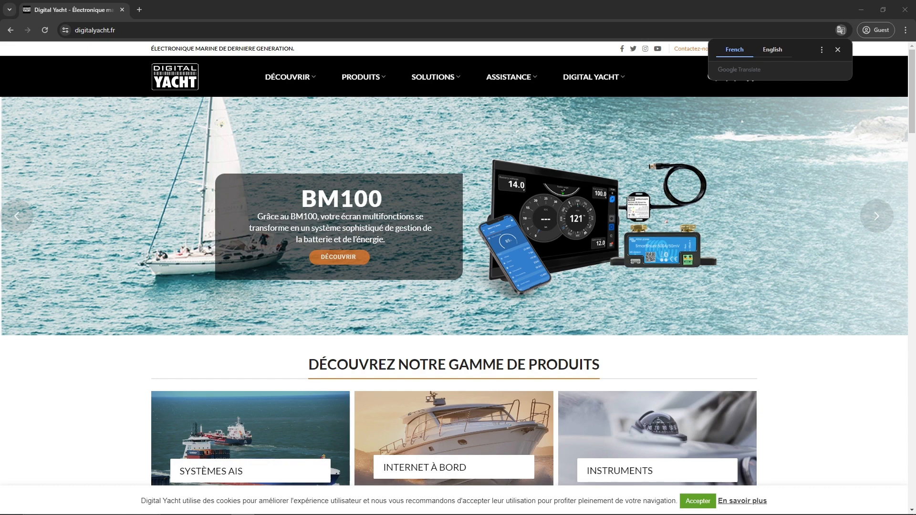
- Connect the PC to the secured 4GXtream_2G Wi-Fi network using its security key, declining network discovery
click(797, 506)
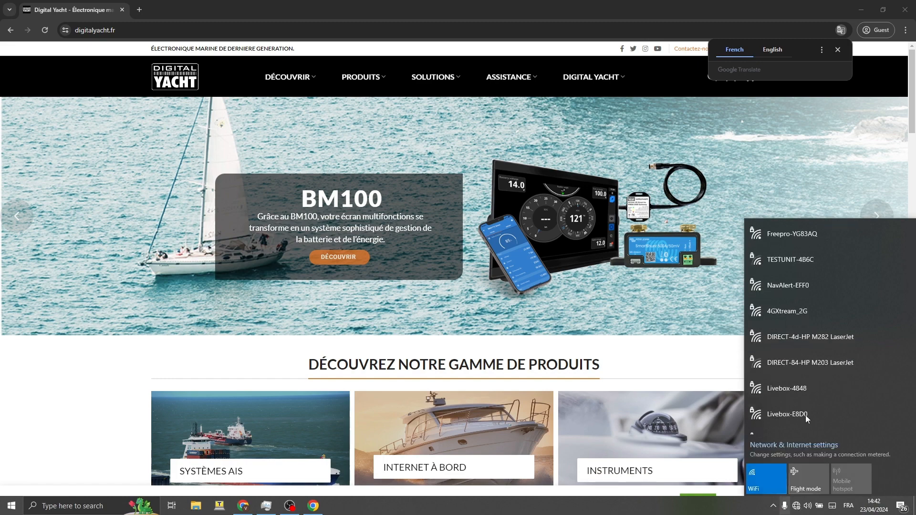
click(807, 317)
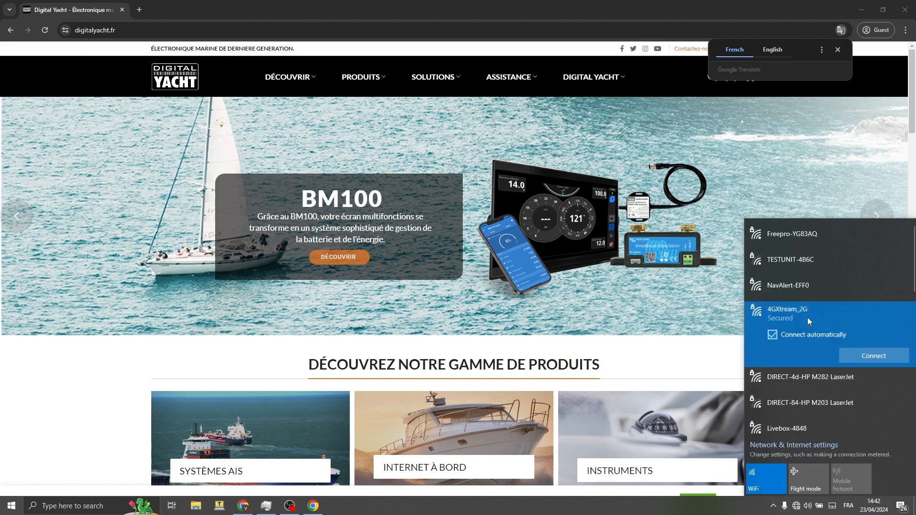
click(853, 357)
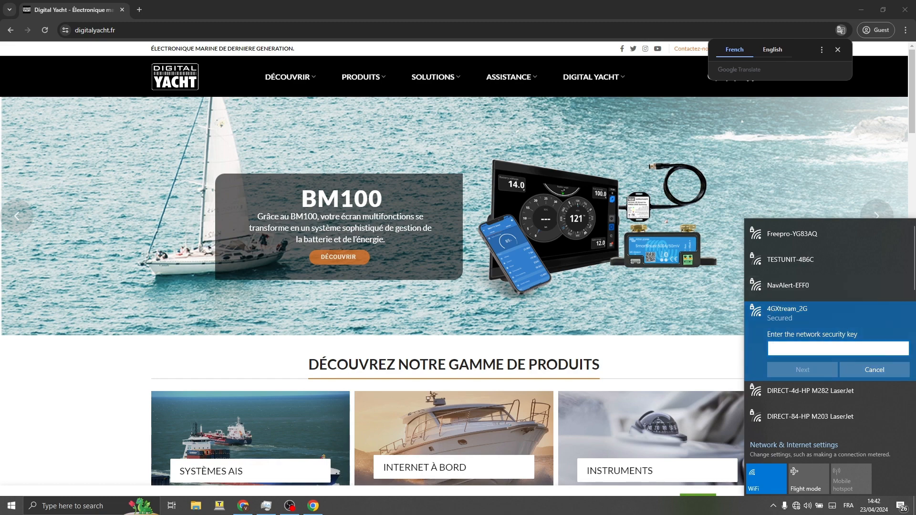
text(••••••••)
drag(902, 350, 901, 353)
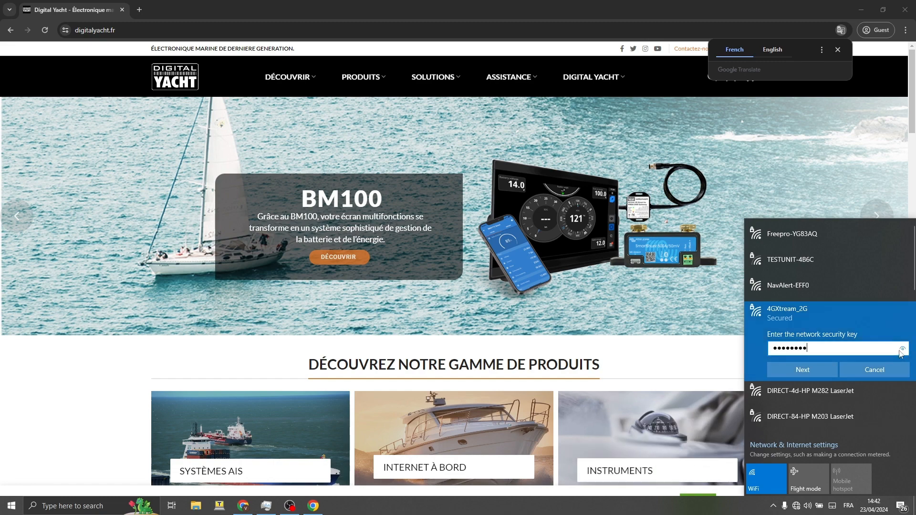
click(798, 373)
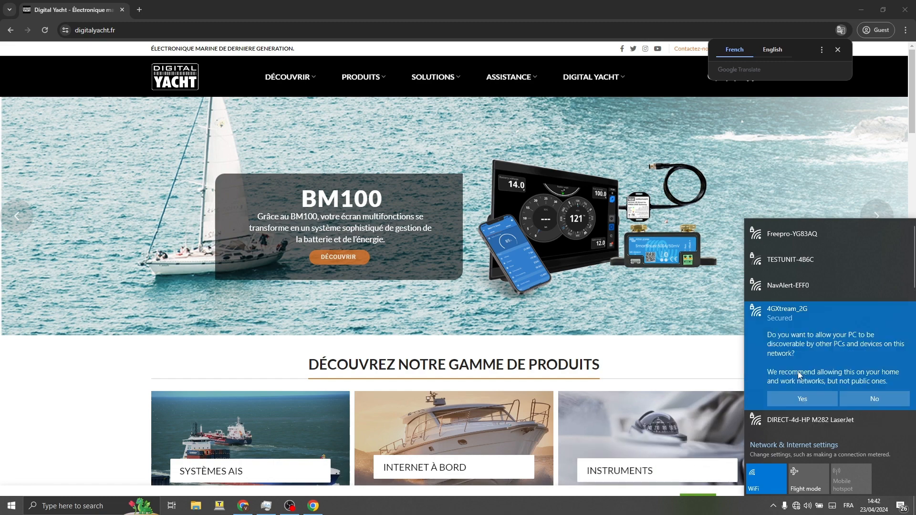
click(801, 402)
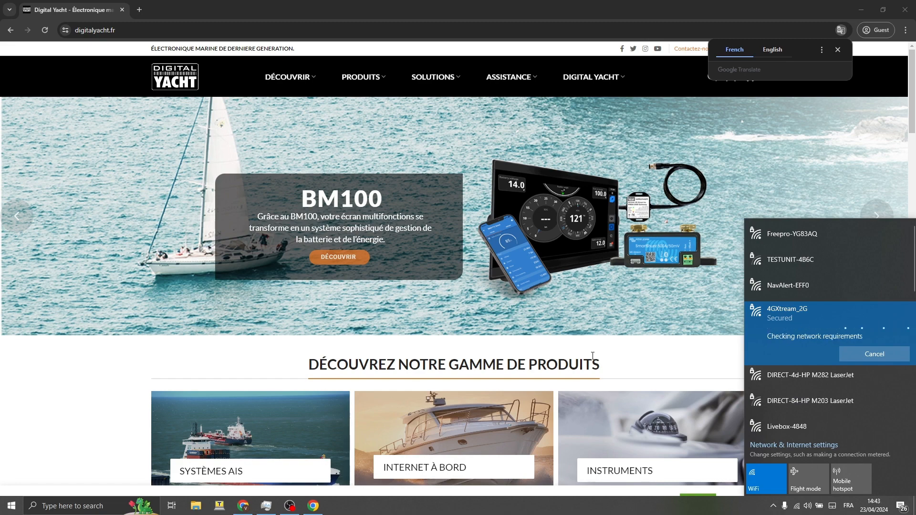
click(262, 25)
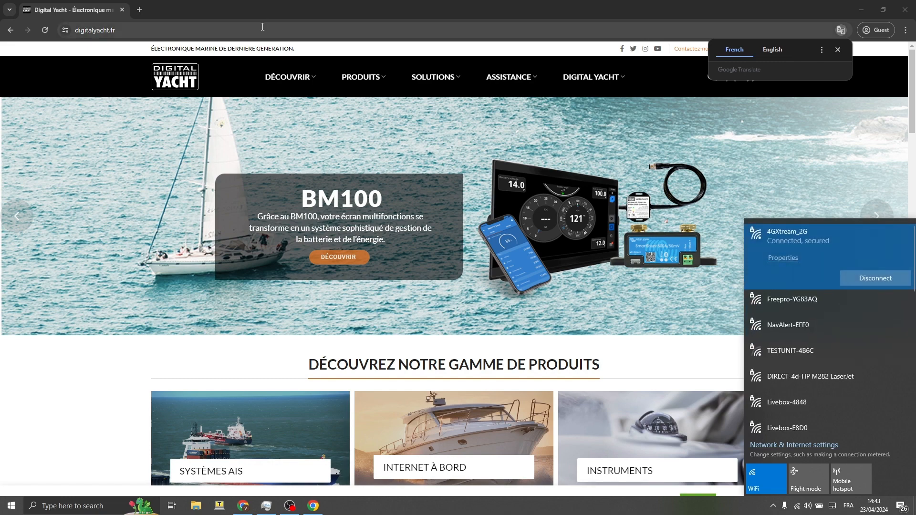
- Go to 192.168.1.1 and log in to the router as admin with the account password
text(192)
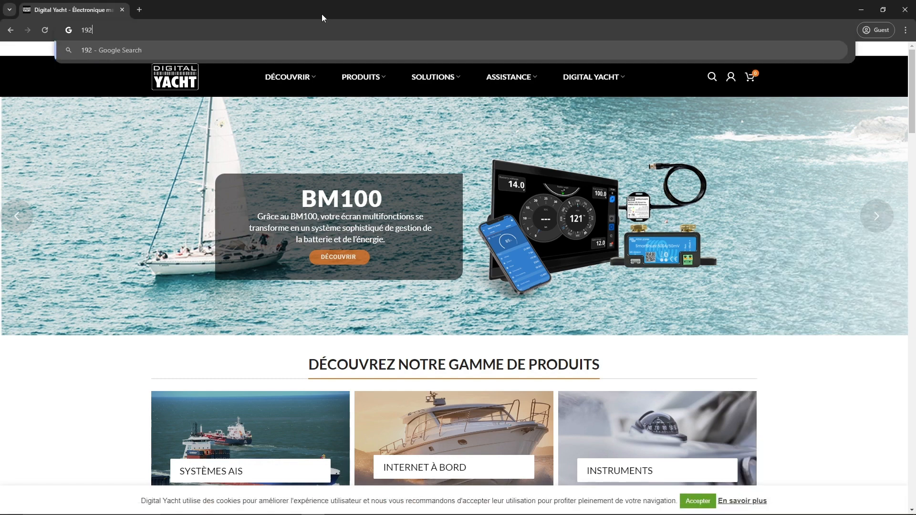
text(.168)
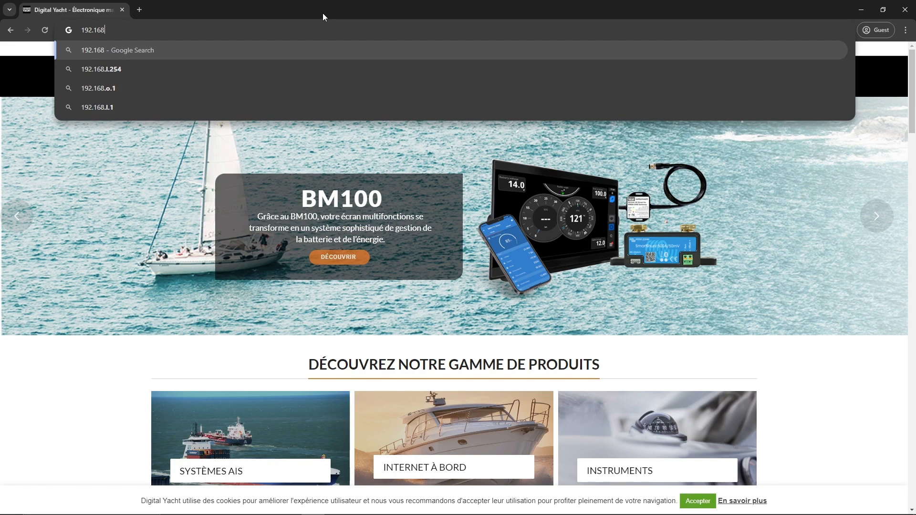
text(.1.1)
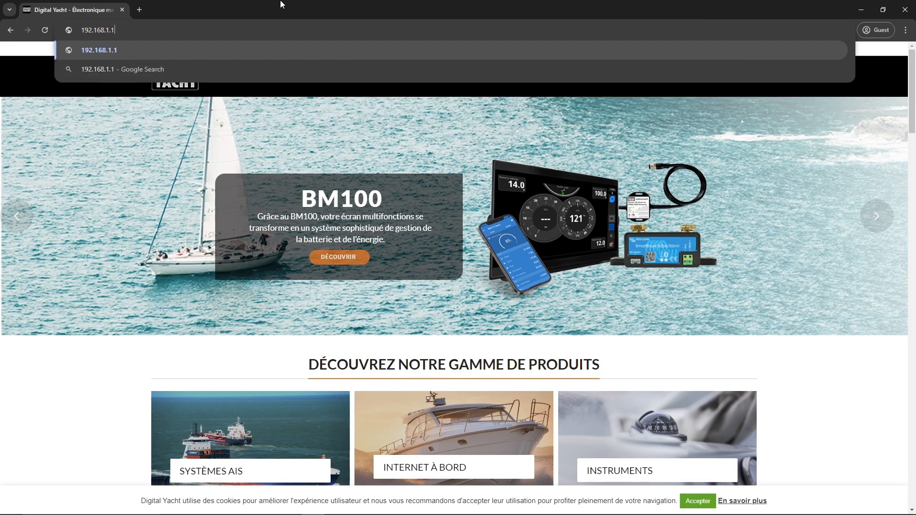
click(112, 51)
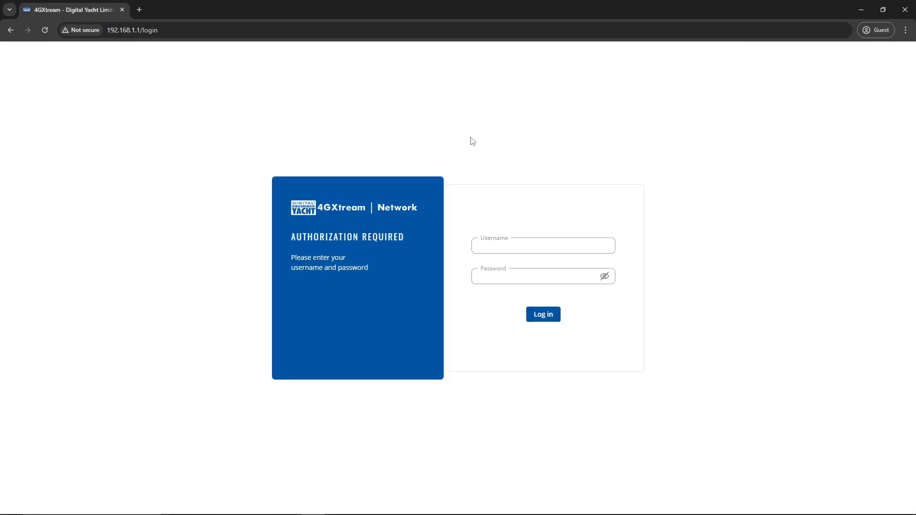
click(507, 244)
text(a)
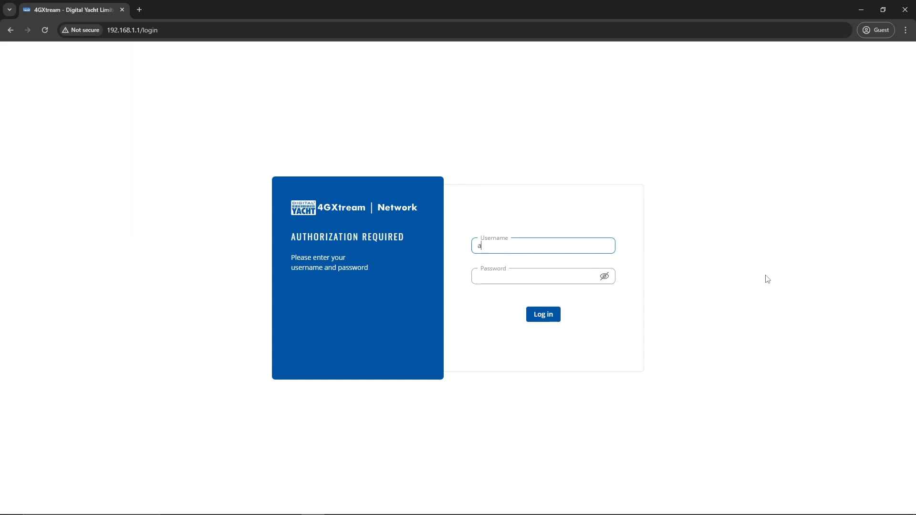
text(dmin)
key(Tab)
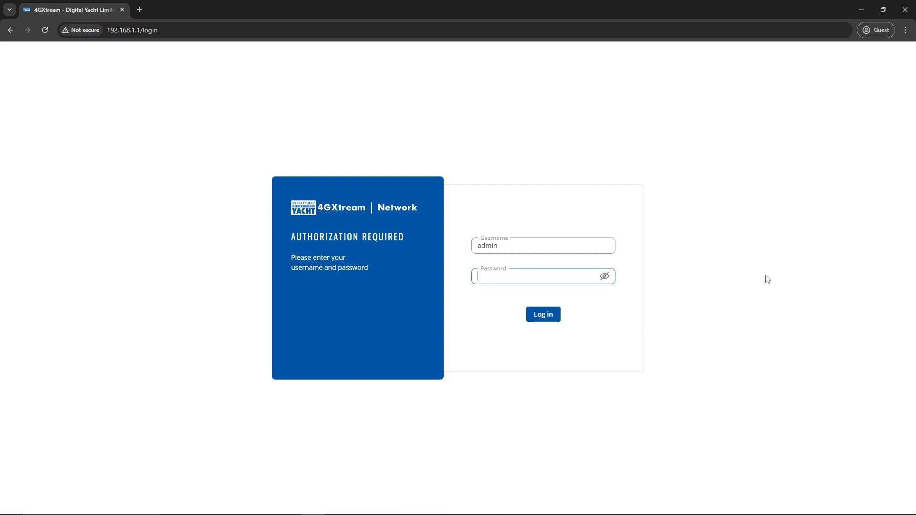
text(••)
text(••••)
text(am)
click(605, 276)
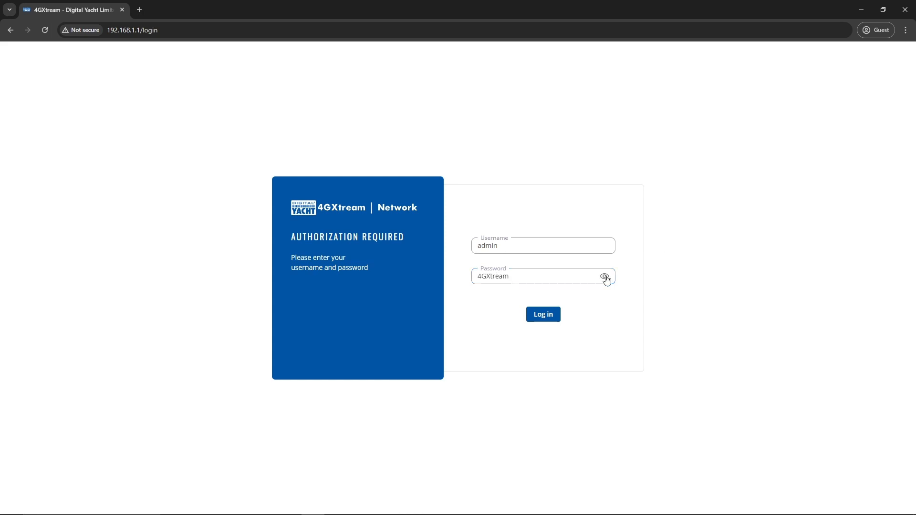
click(545, 315)
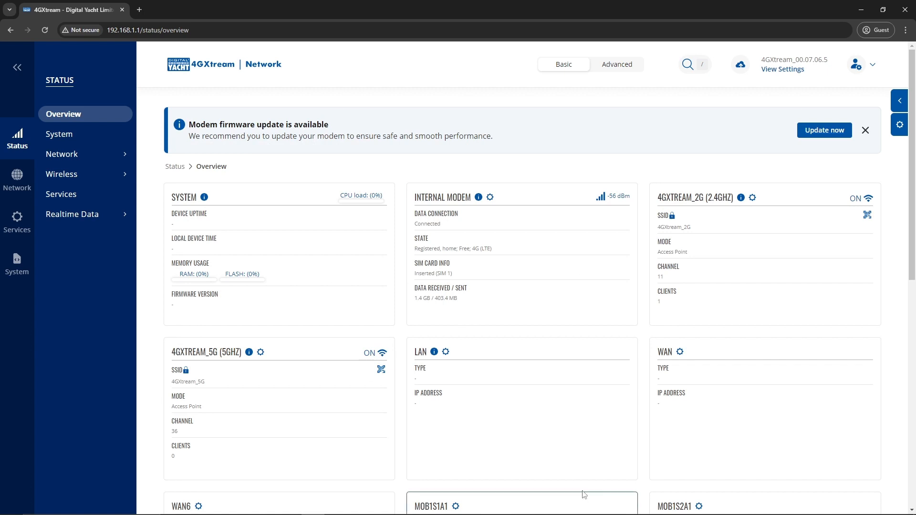
- Dismiss the firmware update banner on the Status Overview page
click(865, 130)
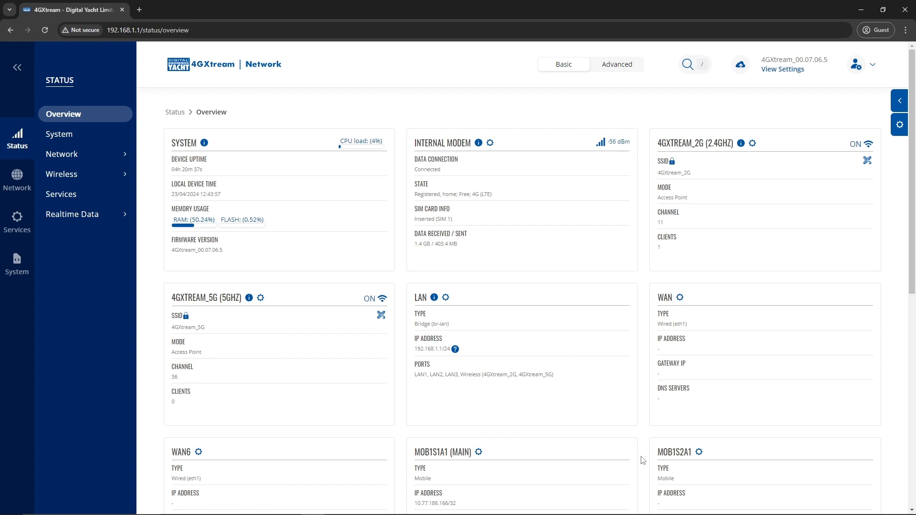
- Save GPS General settings with GPS enabled, DPO off, and Galileo, Glonass and BeiDou on
click(19, 232)
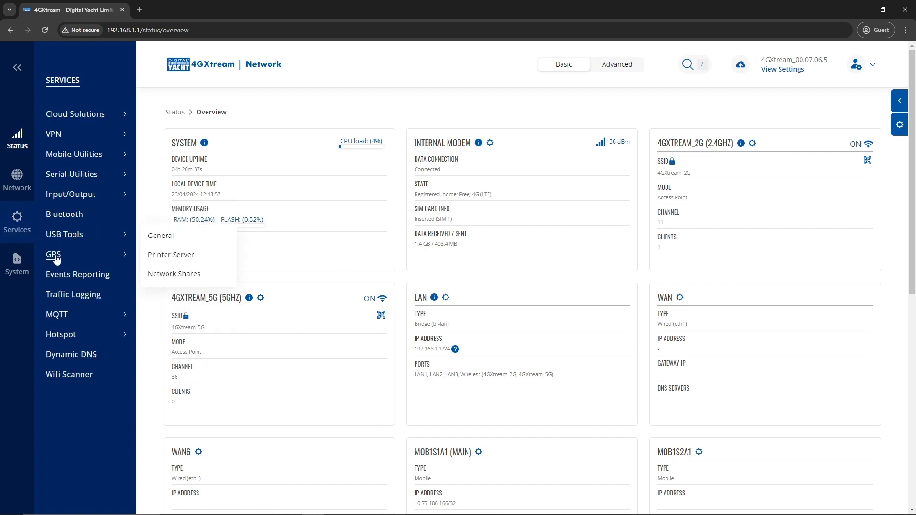
mouse_move(58, 258)
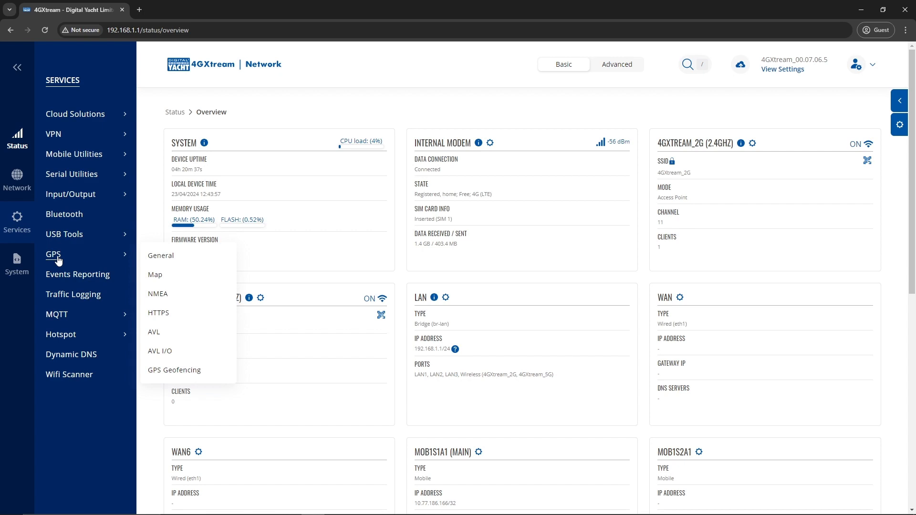
click(144, 262)
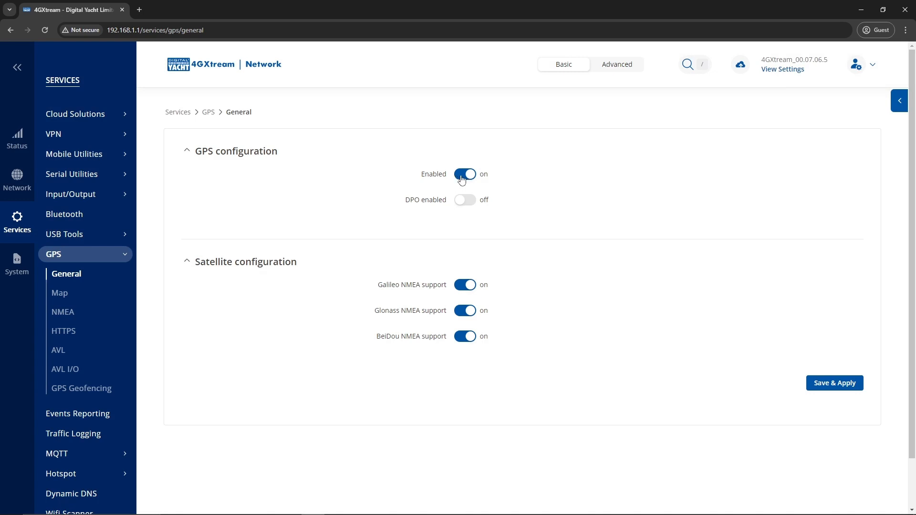
mouse_move(423, 207)
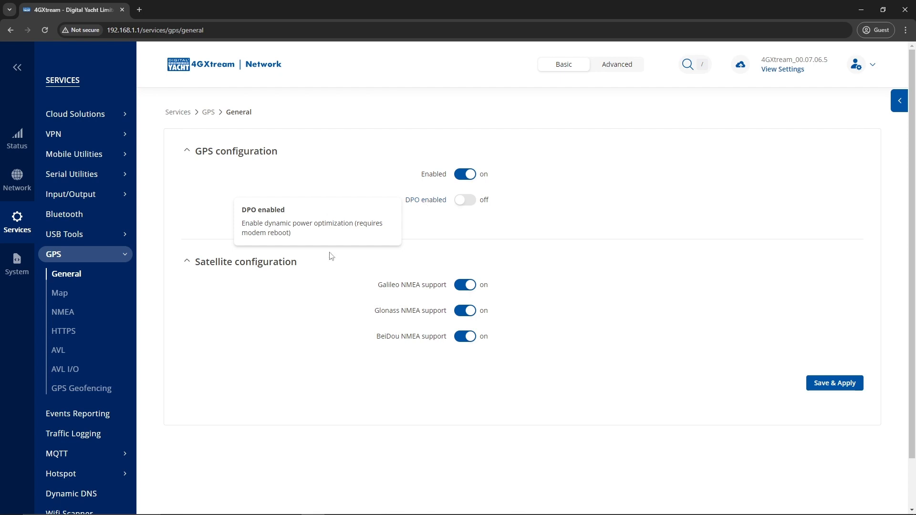
mouse_move(404, 285)
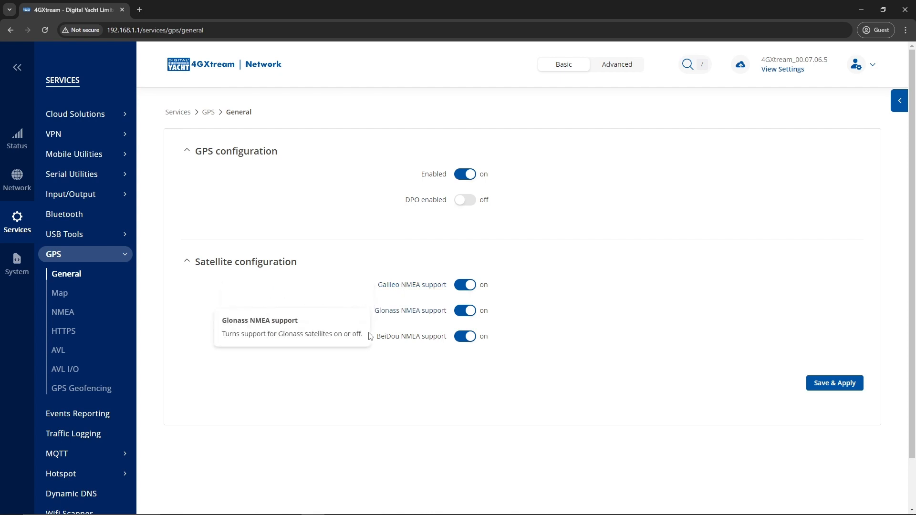
mouse_move(384, 342)
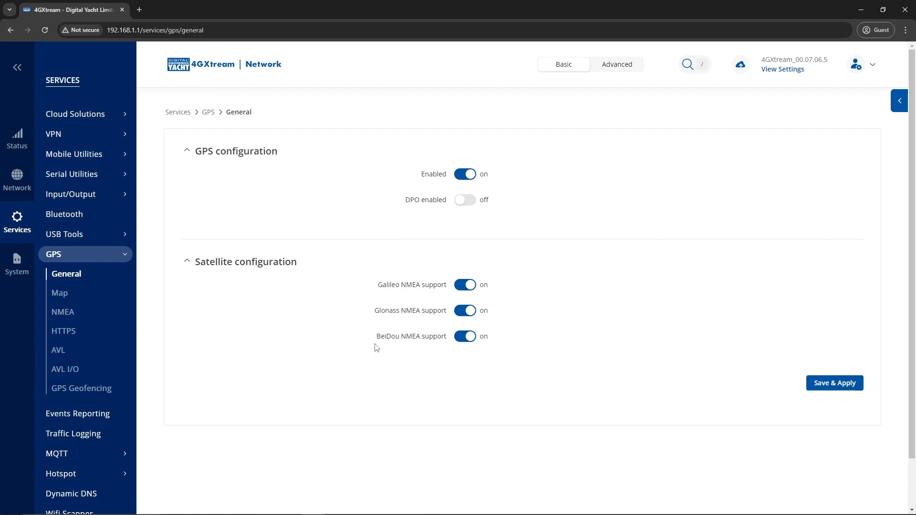
click(846, 392)
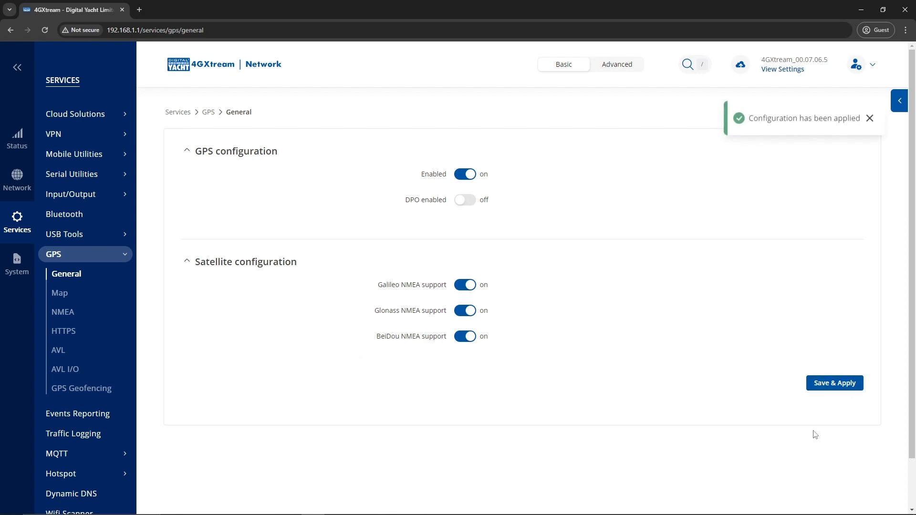
click(92, 292)
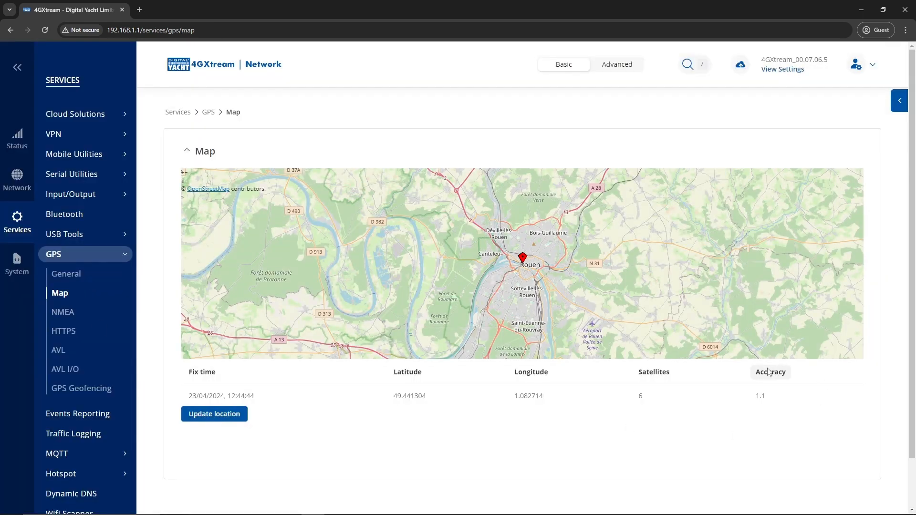
- Check the router's GPS map position near Rouen (accuracy 1.1), then go to GPS Geofencing
drag(754, 396, 777, 404)
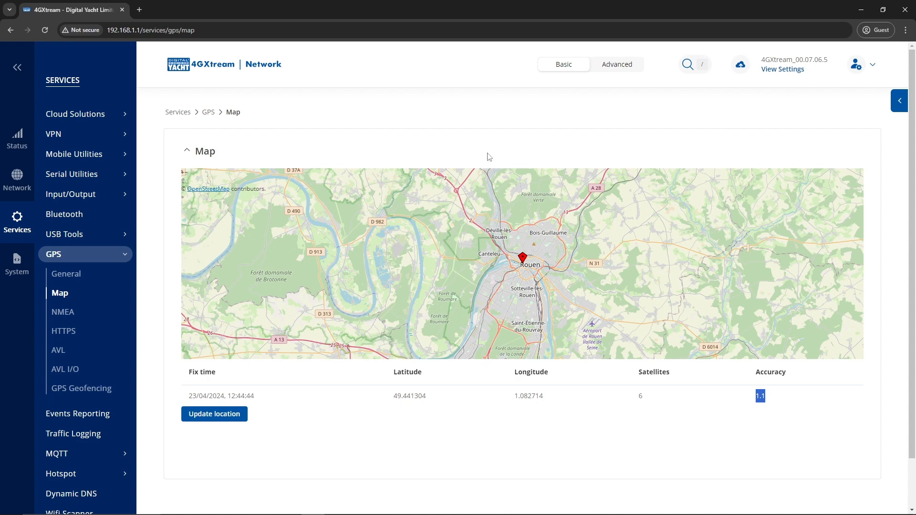
click(106, 389)
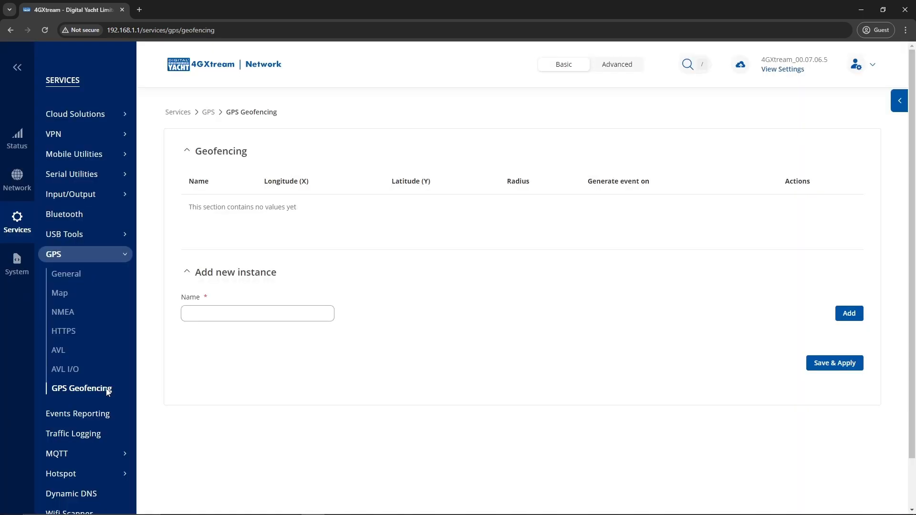
- Add a new geofence zone named Zone_Mouillage
click(205, 314)
text(Zone)
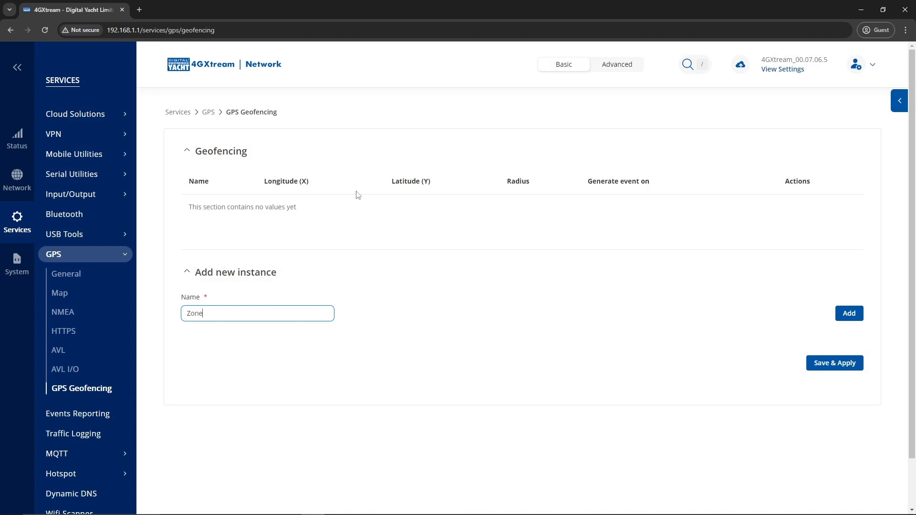
text(_Mouillage)
click(849, 314)
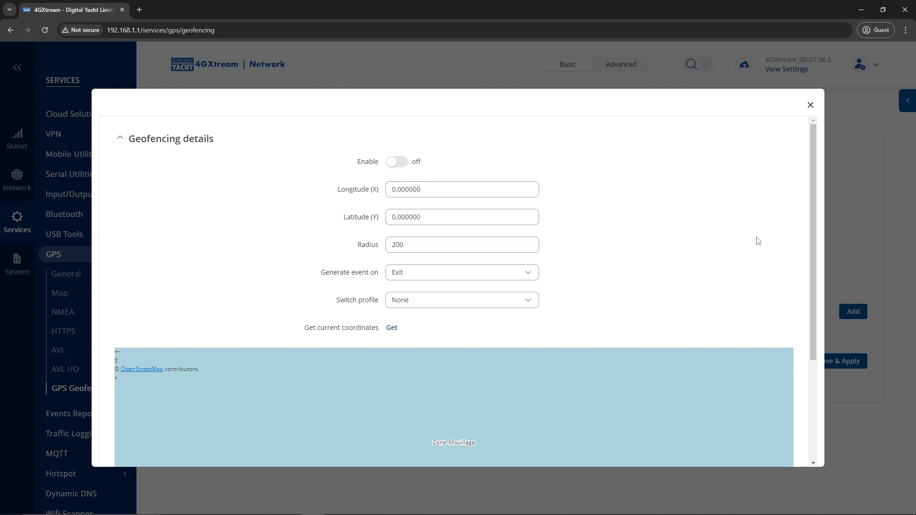
- Enable Zone_Mouillage with radius 10 and events generated on Exit
click(394, 166)
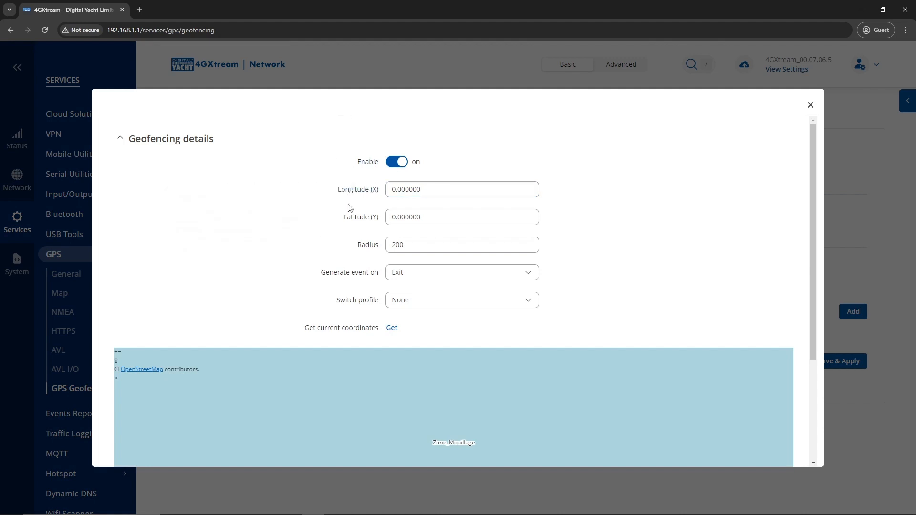
mouse_move(354, 223)
mouse_move(378, 250)
double_click(415, 252)
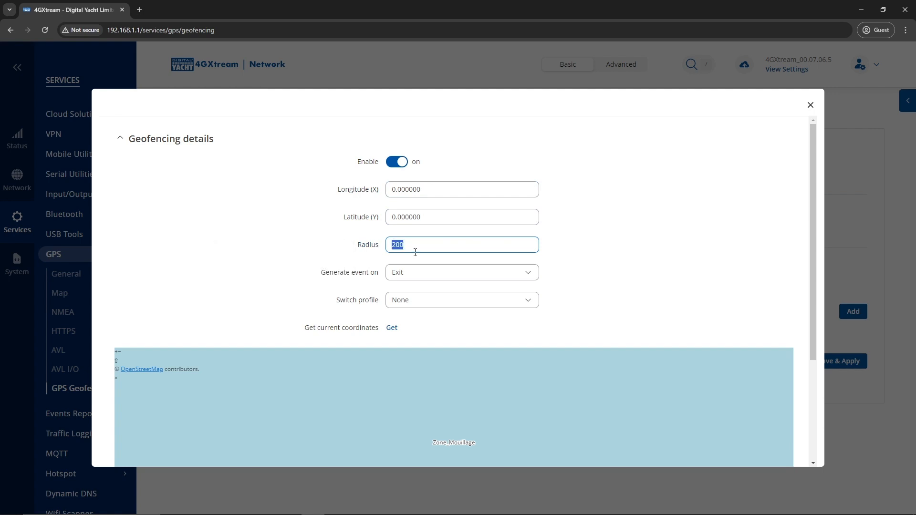
text(10)
mouse_move(352, 280)
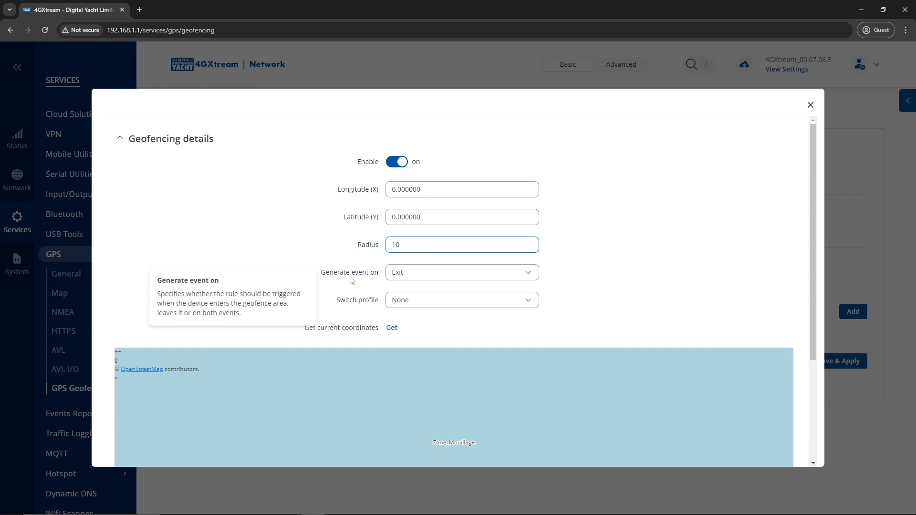
click(409, 274)
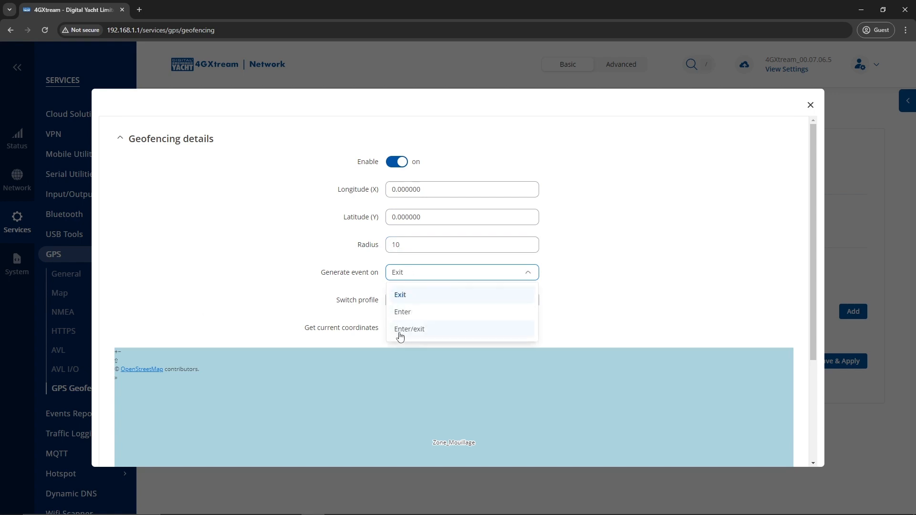
click(400, 295)
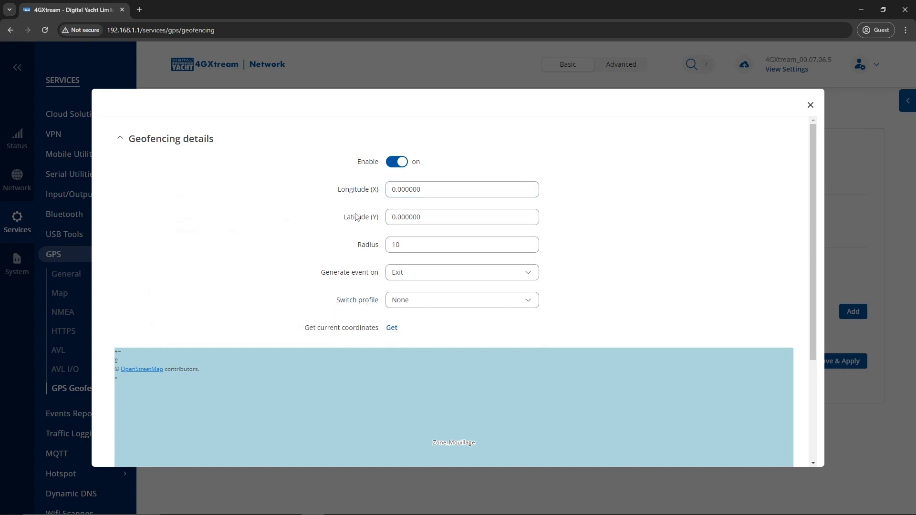
mouse_move(372, 219)
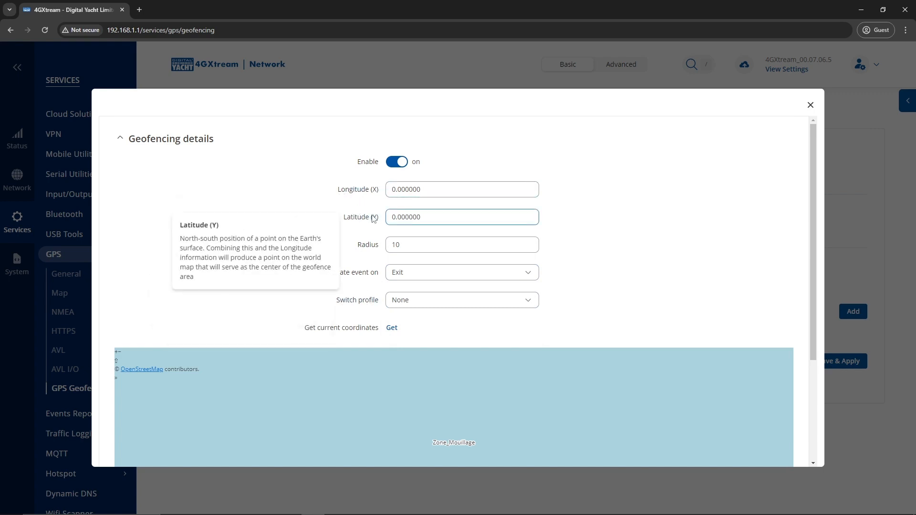
click(390, 329)
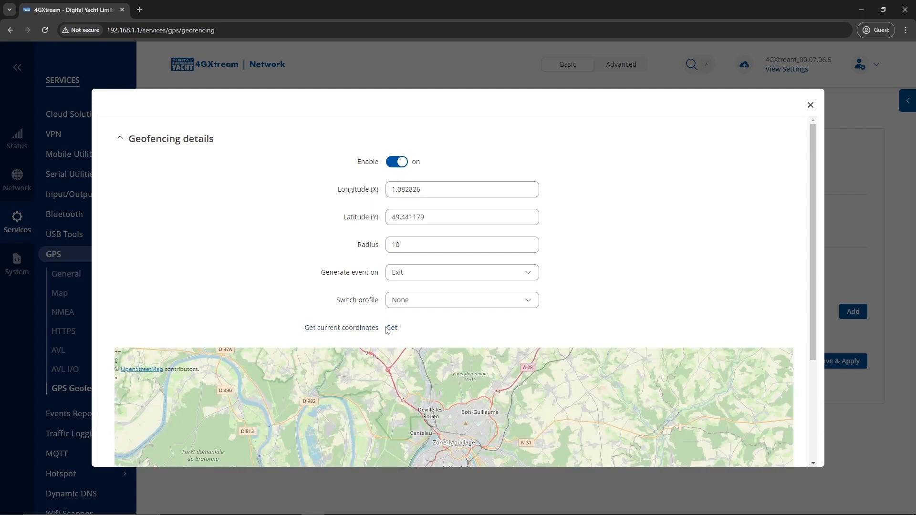
scroll(448, 434, up, 3)
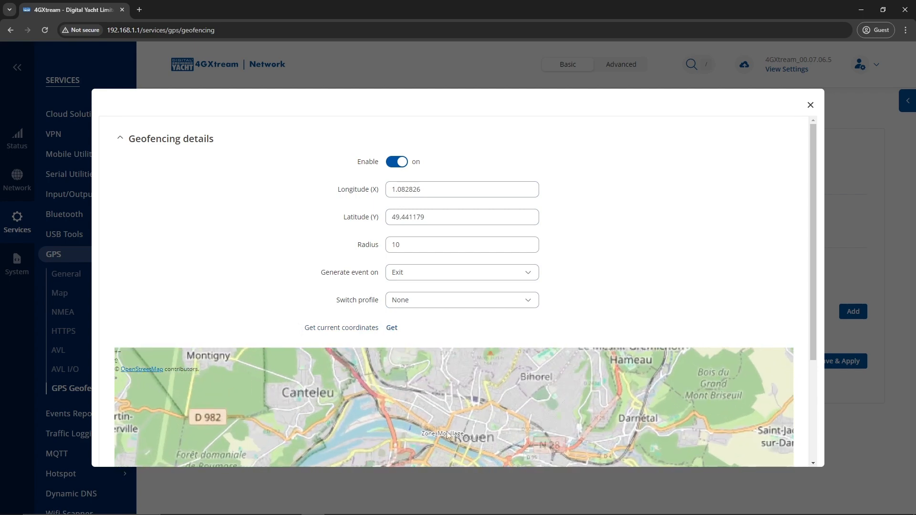
scroll(448, 435, up, 5)
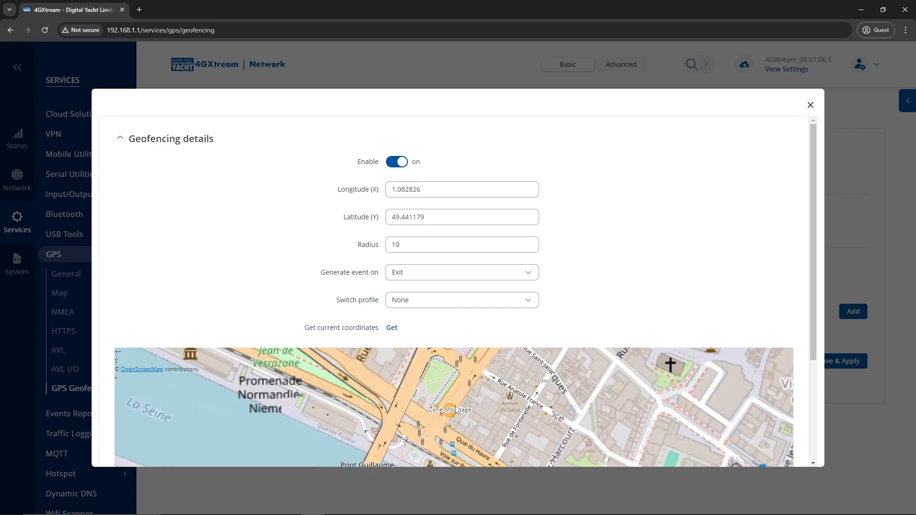
scroll(456, 415, up, 1)
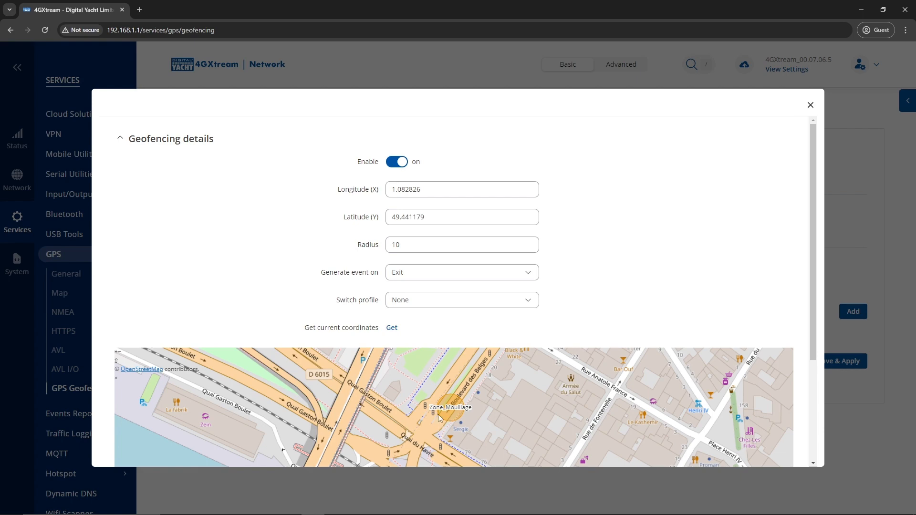
scroll(642, 214, down, 3)
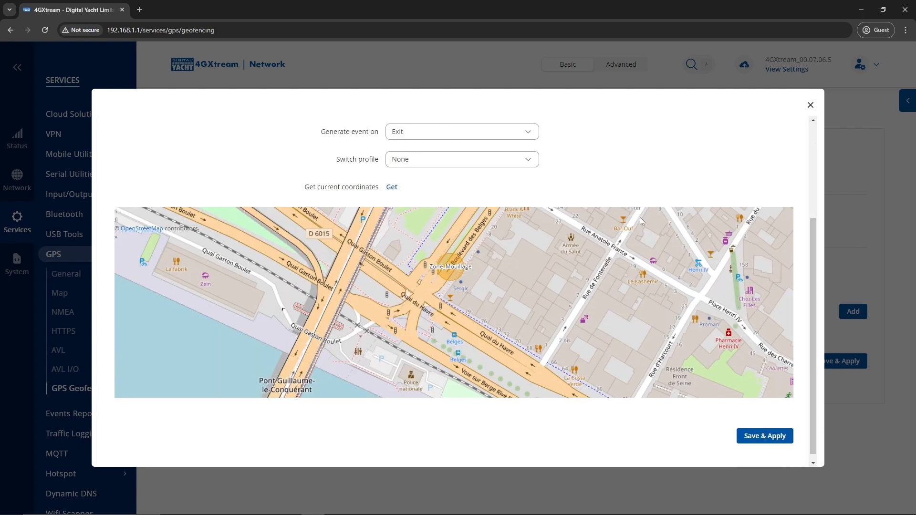
click(758, 436)
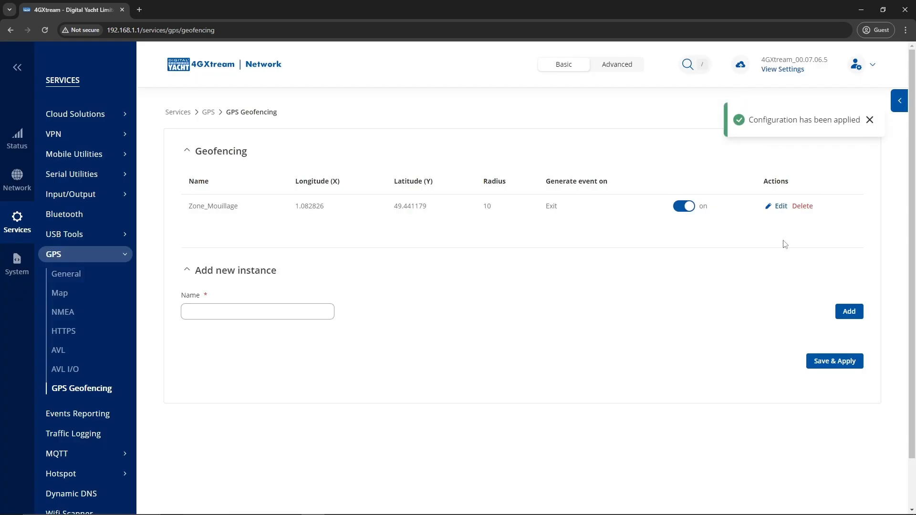
- Add a second geofence zone named Zone_Port and enable it
click(330, 317)
text(Z)
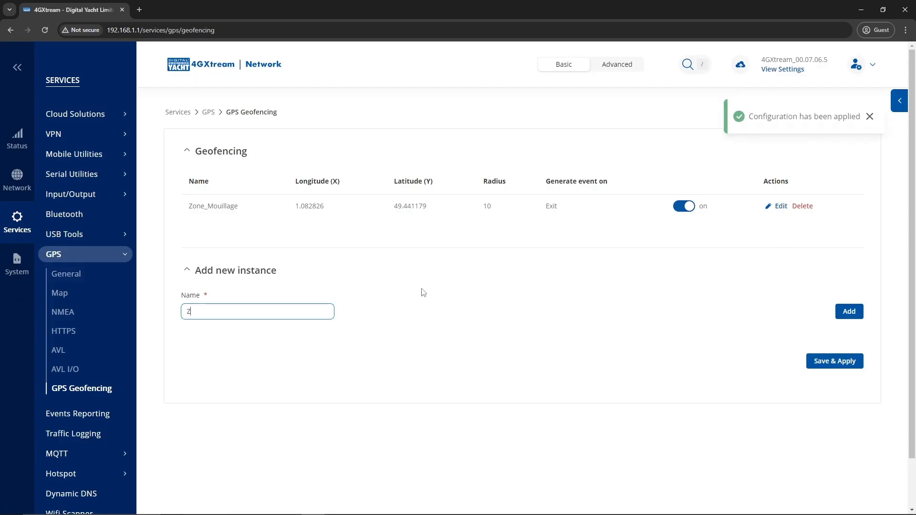
text(one_)
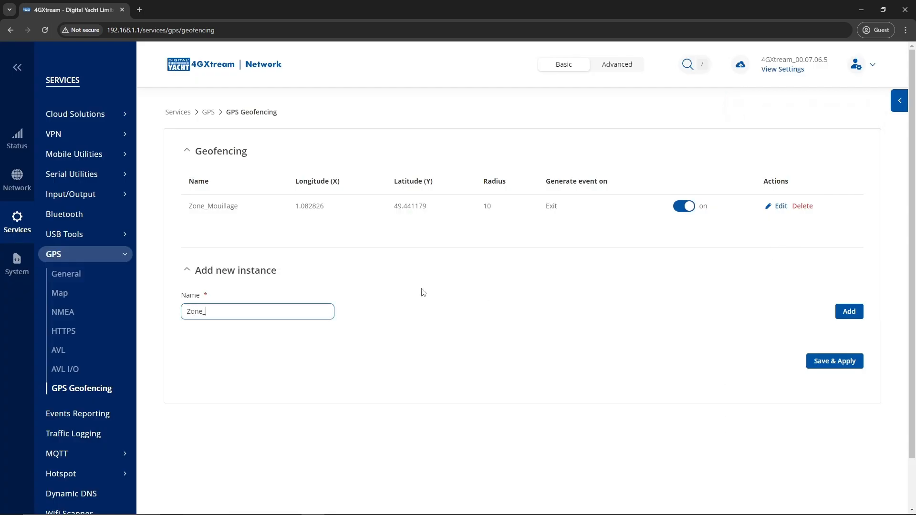
text(Port)
click(850, 311)
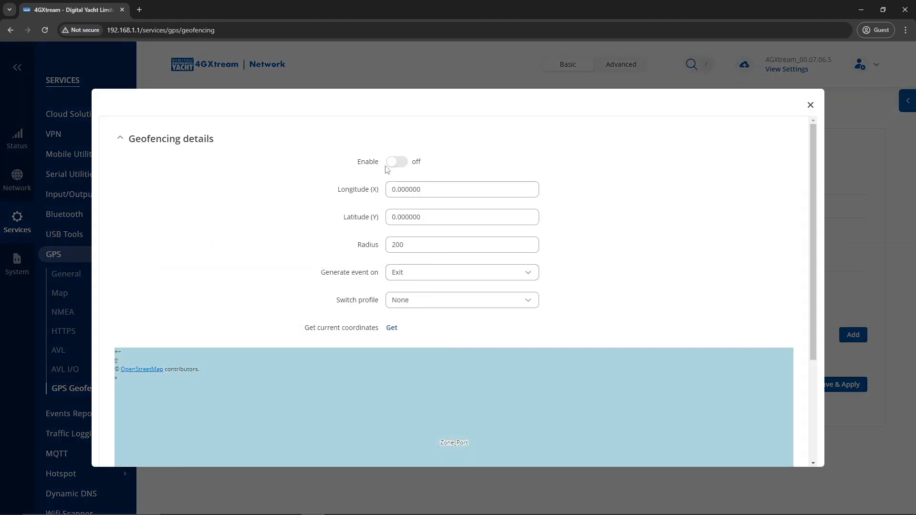
click(396, 162)
scroll(454, 430, down, 3)
- Open latlong.net in a new browser tab
click(139, 9)
text(la)
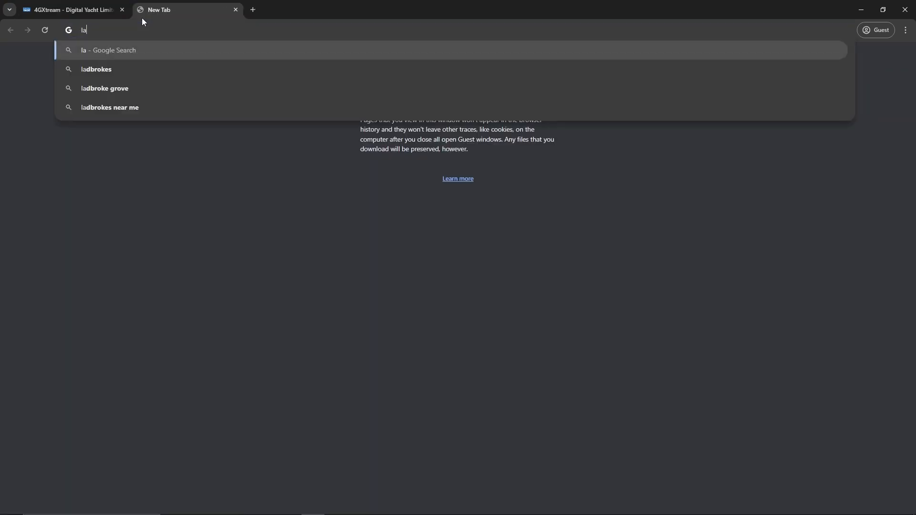
text(tlong.f)
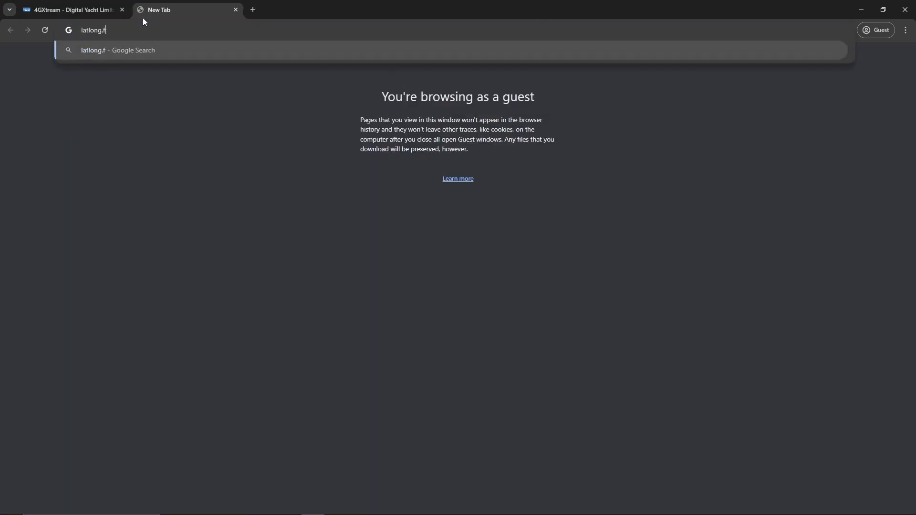
key(BackSpace)
text(net)
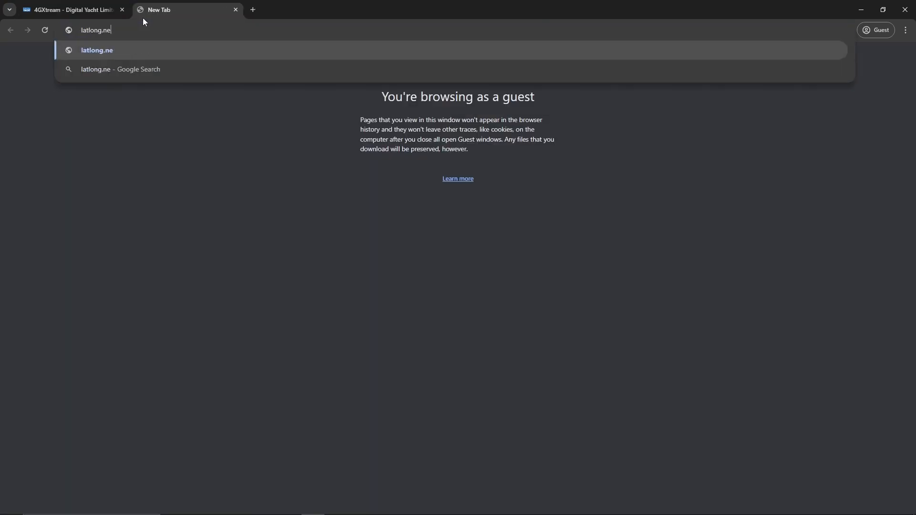
key(Return)
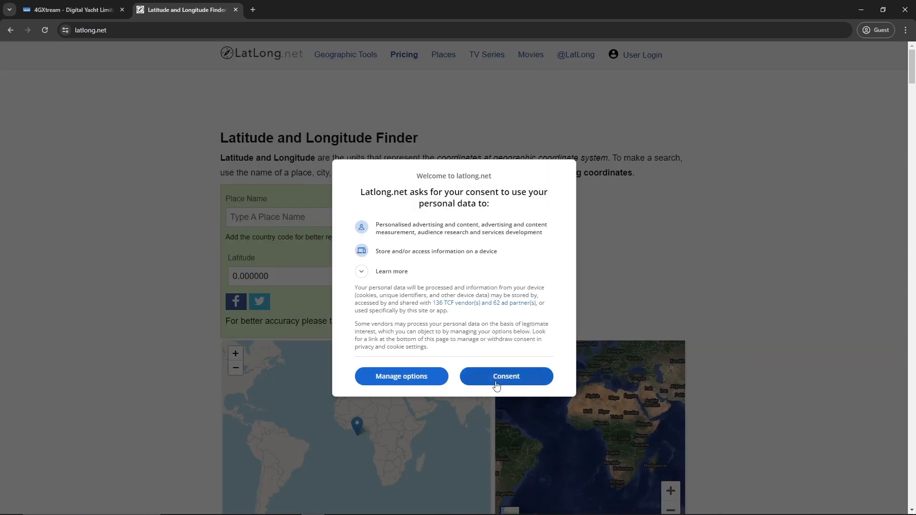
- Accept the cookie notice and search LatLong.net for Rouen
click(497, 386)
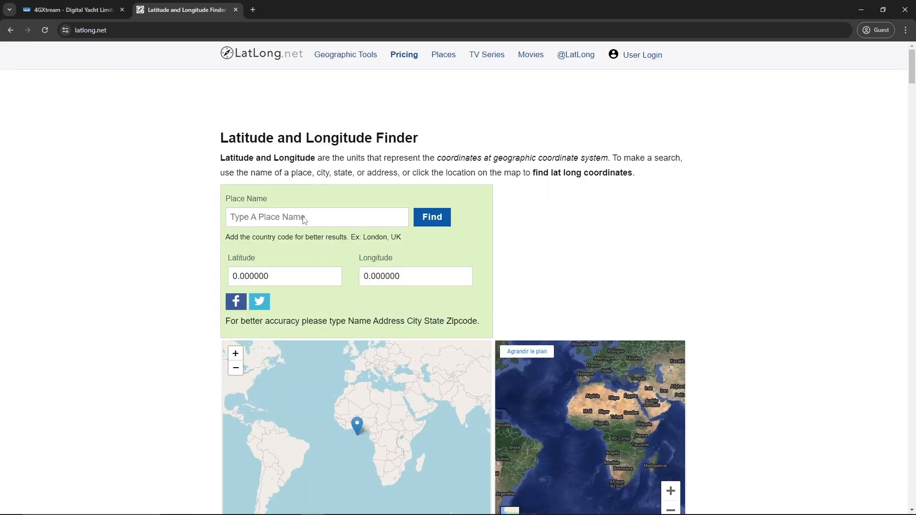
click(324, 225)
text(Rouen)
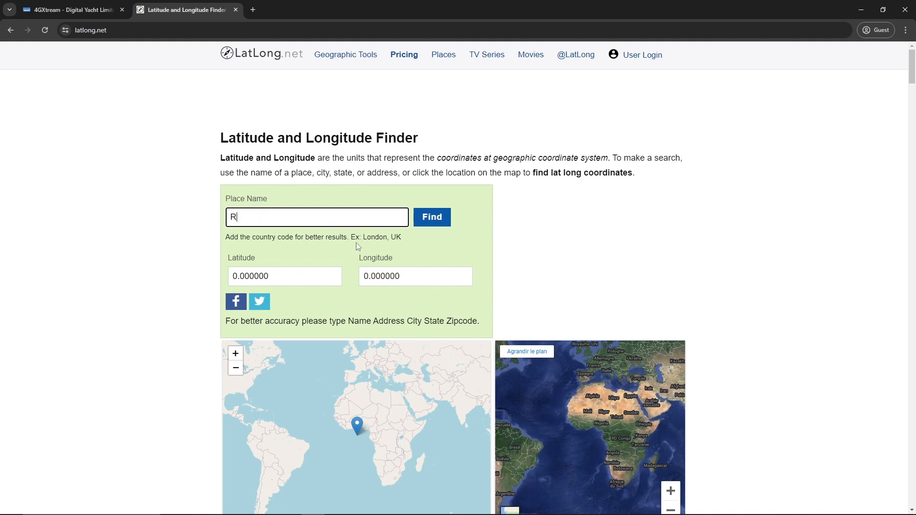
click(442, 222)
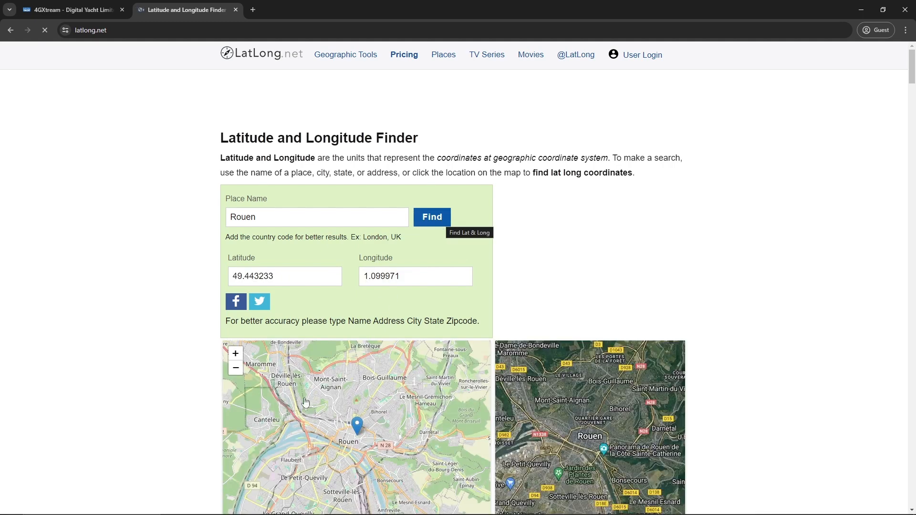
- Pin Rouen's marina at 49.448754 / 1.055316 and copy its longitude
scroll(288, 430, up, 5)
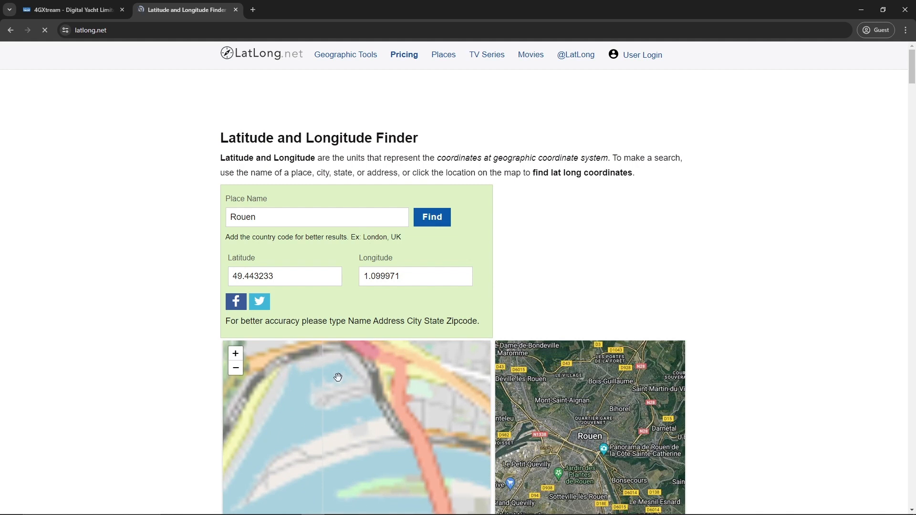
scroll(338, 377, up, 3)
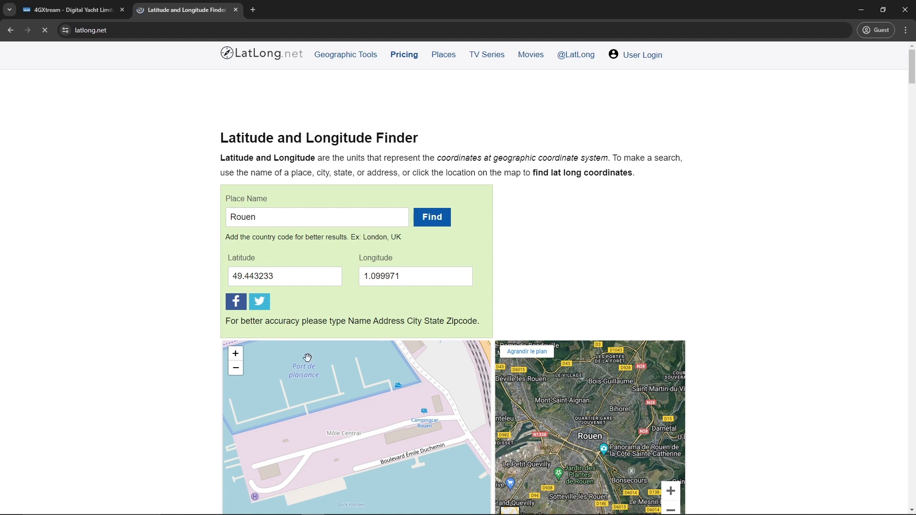
click(303, 360)
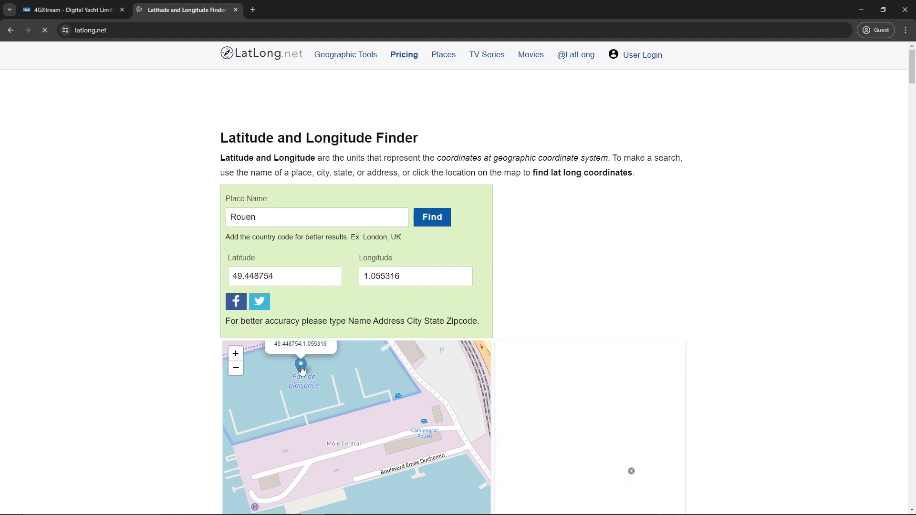
double_click(394, 276)
key(ctrl+c)
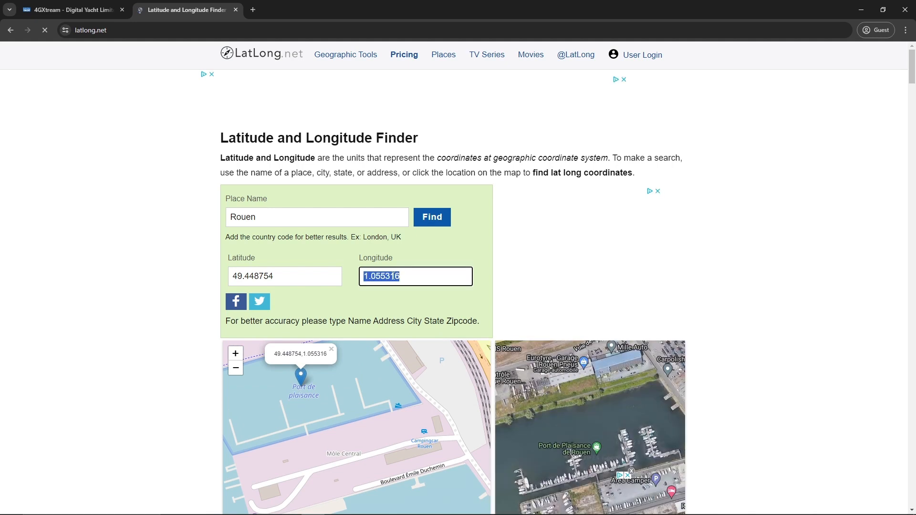
click(43, 5)
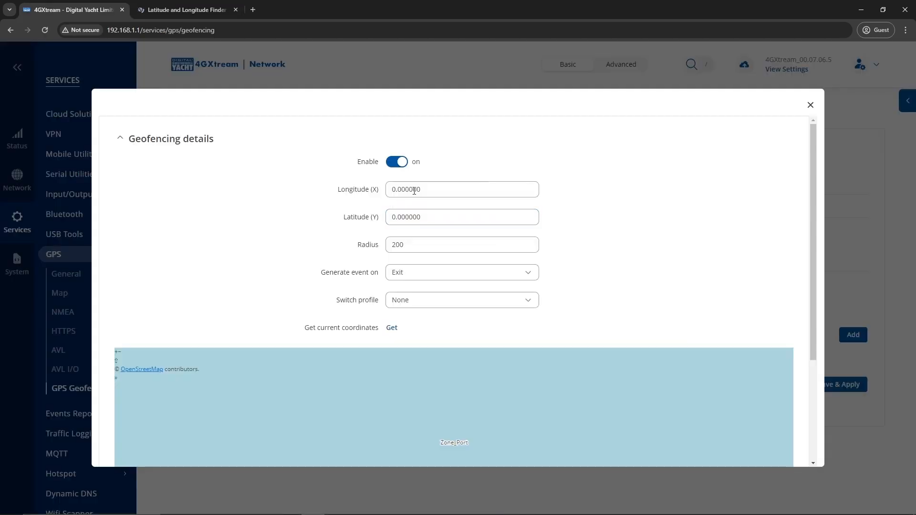
- Enter longitude 1.055316 and latitude 49.448754 from LatLong.net into the geofence coordinates
click(435, 187)
key(ctrl+a)
key(ctrl+v)
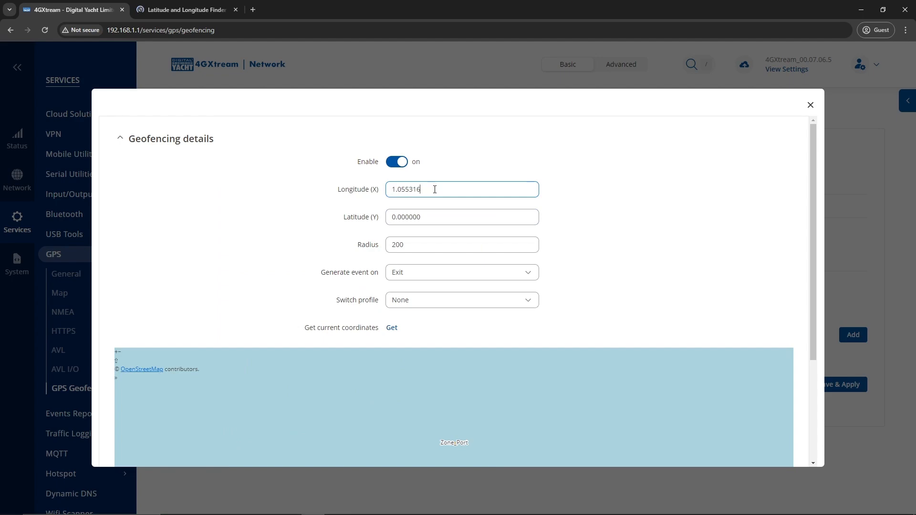
key(ctrl+Tab)
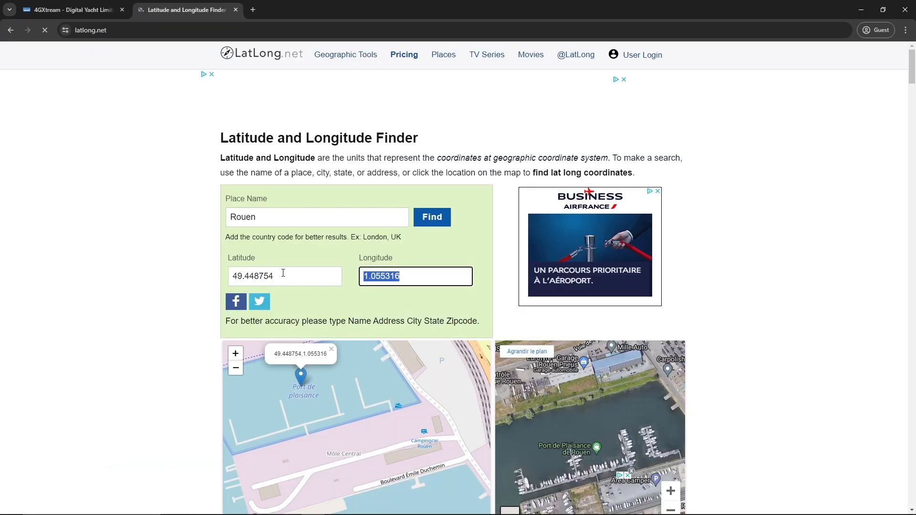
double_click(283, 273)
key(ctrl+c)
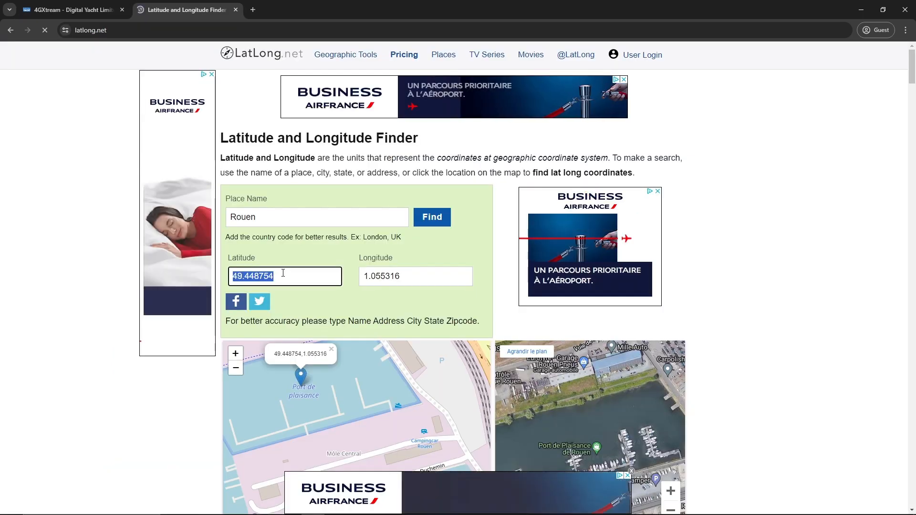
key(ctrl+Tab)
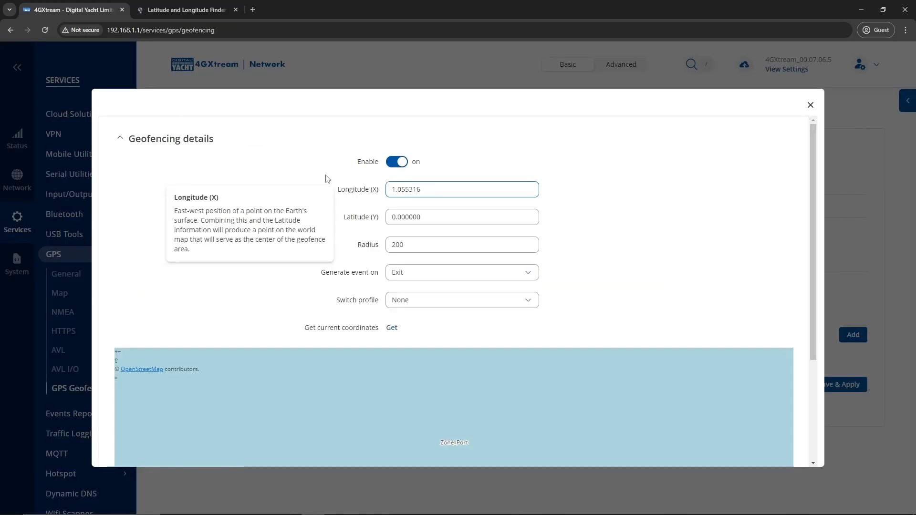
click(432, 219)
key(ctrl+a)
key(ctrl+v)
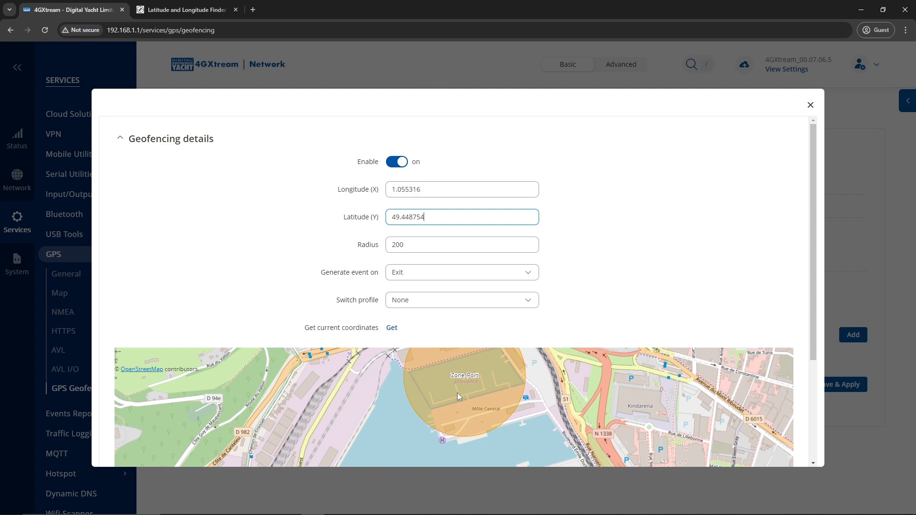
- Save and apply the Zone_Port geofence alongside Zone_Mouillage
scroll(768, 258, down, 3)
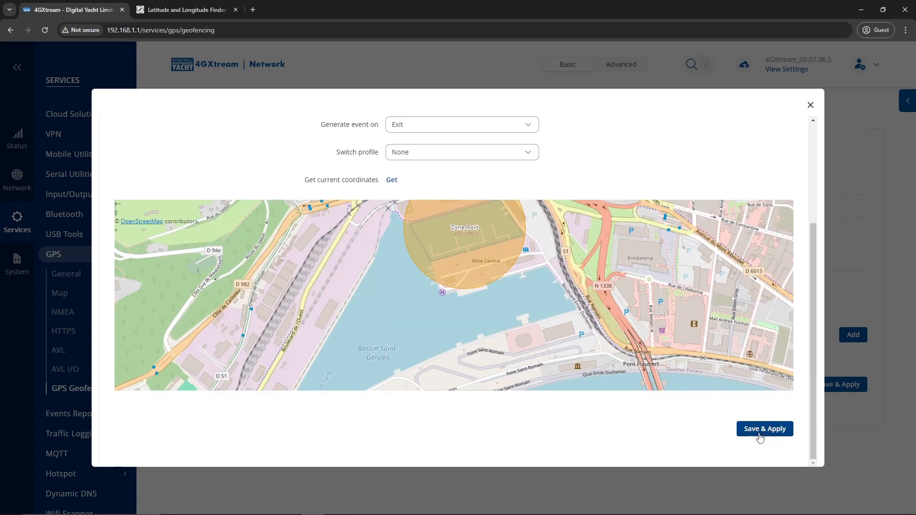
click(759, 430)
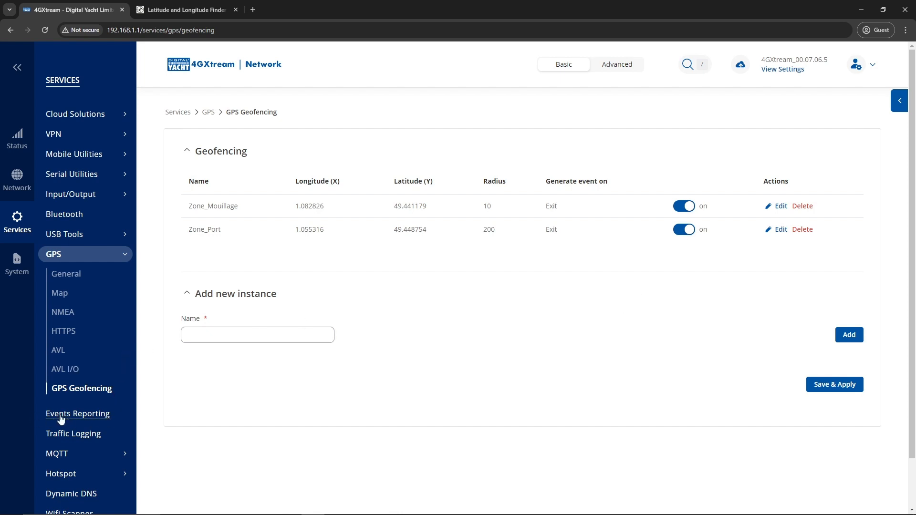
- Add a new enabled rule on the Events Reporting page
click(90, 414)
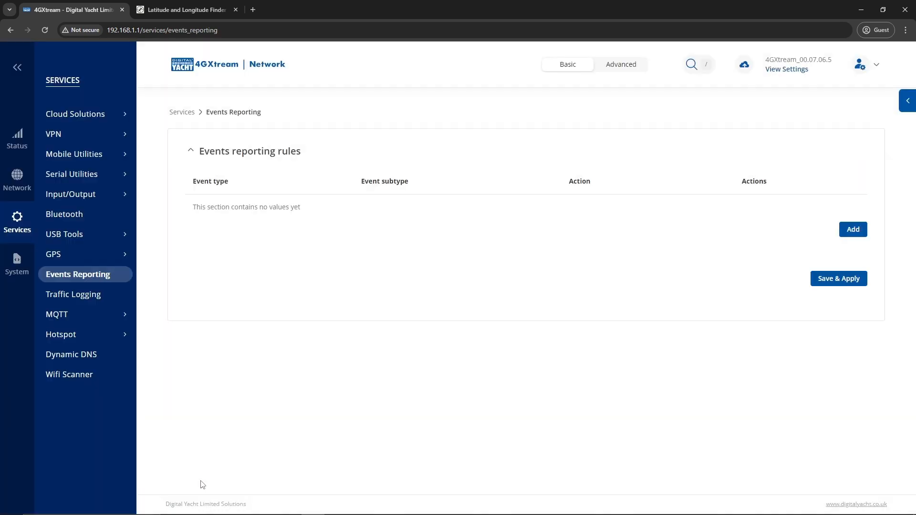
click(853, 230)
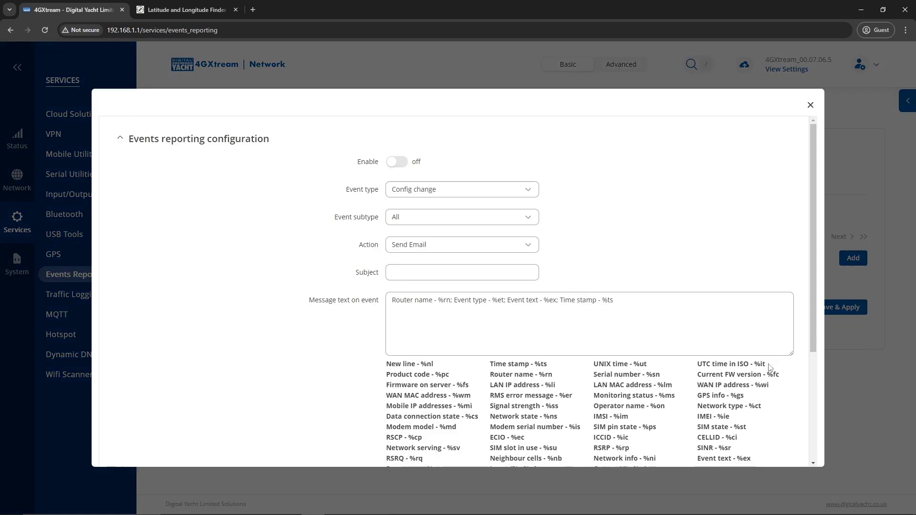
click(392, 162)
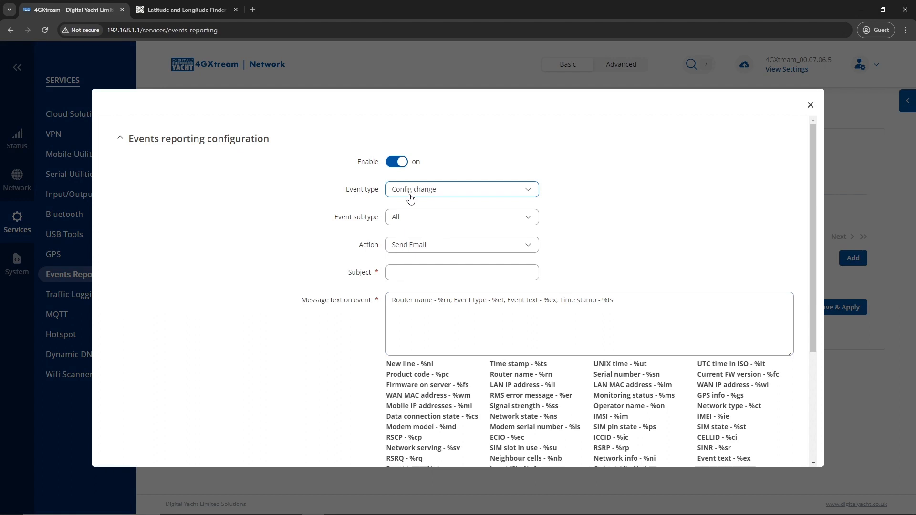
- Set the rule's event type to GPS, subtype Left geofence, action Send SMS
click(413, 195)
scroll(442, 272, down, 5)
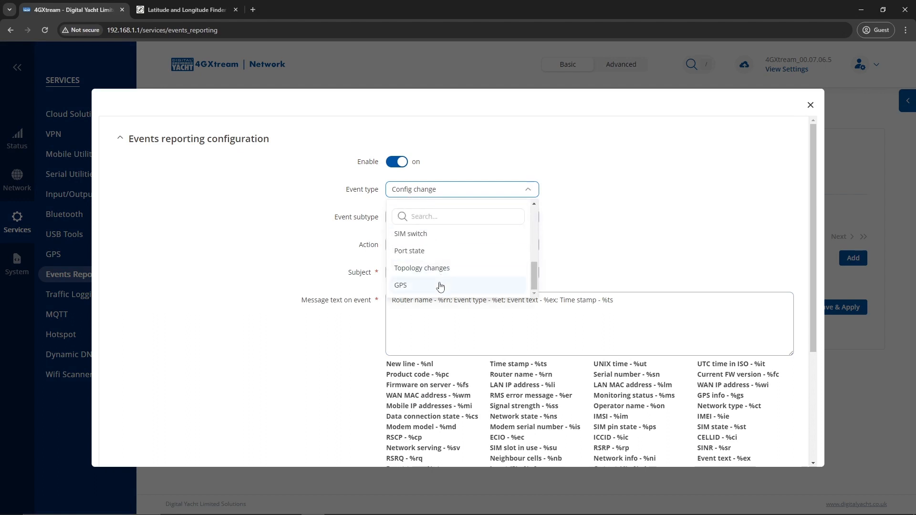
click(435, 287)
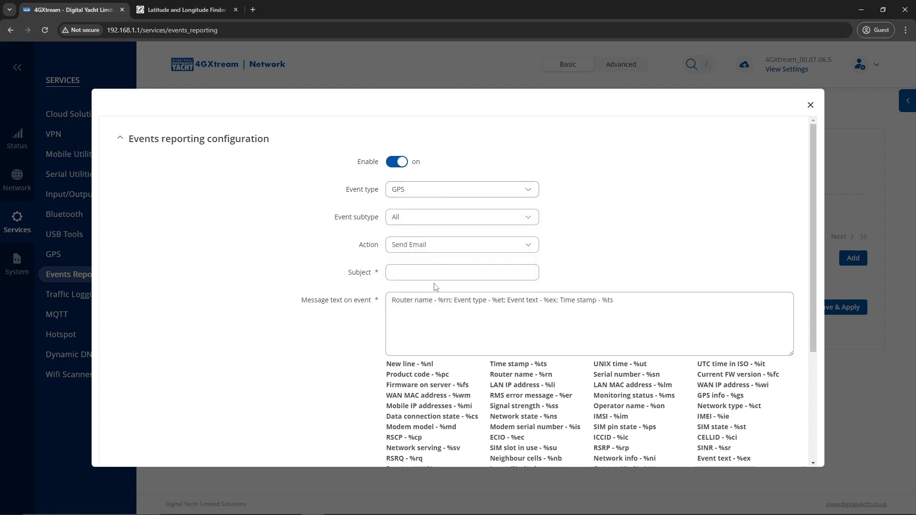
click(414, 223)
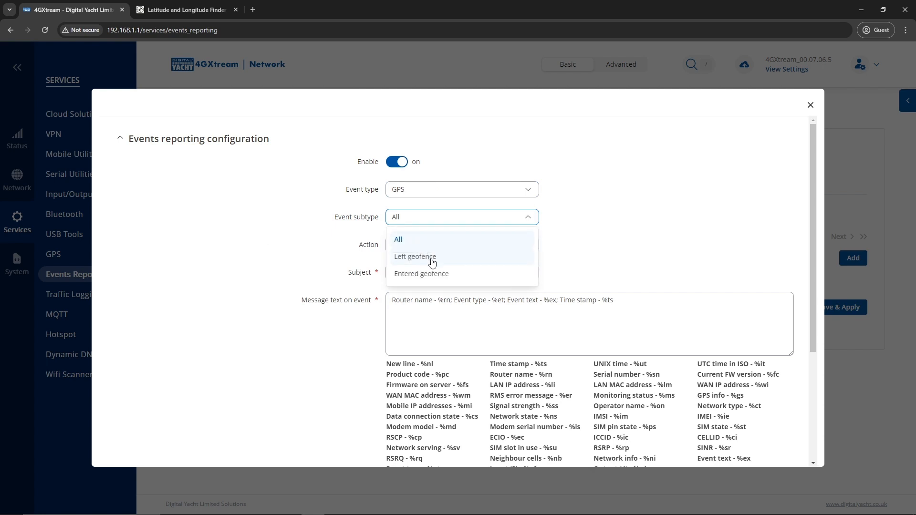
click(432, 258)
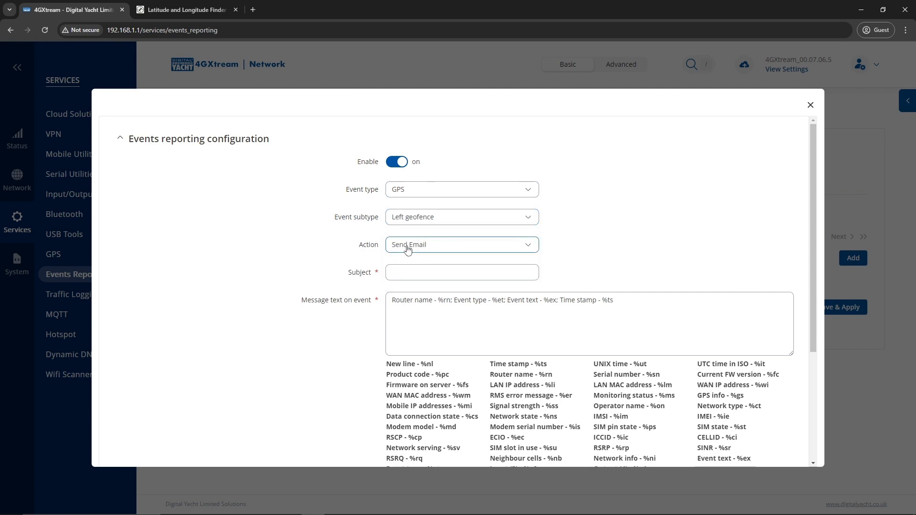
click(417, 249)
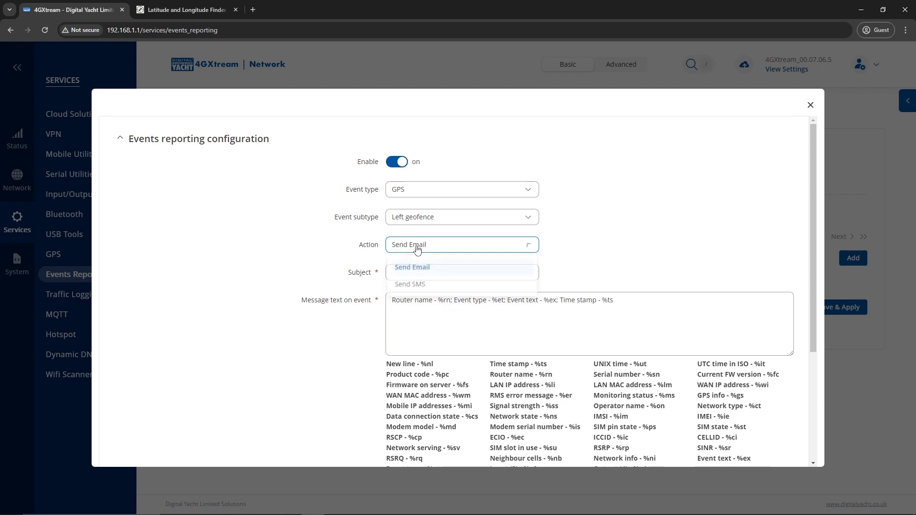
click(433, 285)
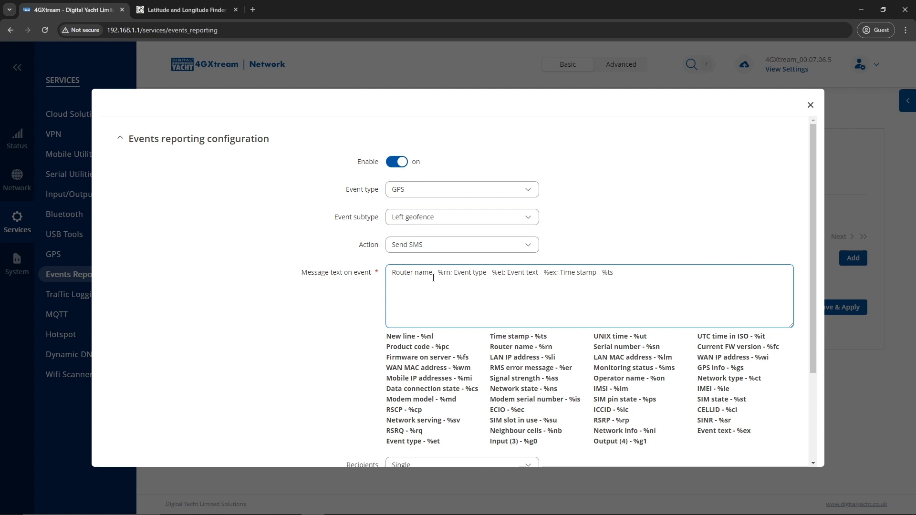
- Review the default SMS message placeholders: %rn, event type, and %ts
drag(436, 273, 455, 273)
drag(491, 272, 501, 273)
click(578, 272)
drag(608, 272, 613, 273)
- Keep a Single recipient and start the recipient's phone number with +33
scroll(624, 435, down, 2)
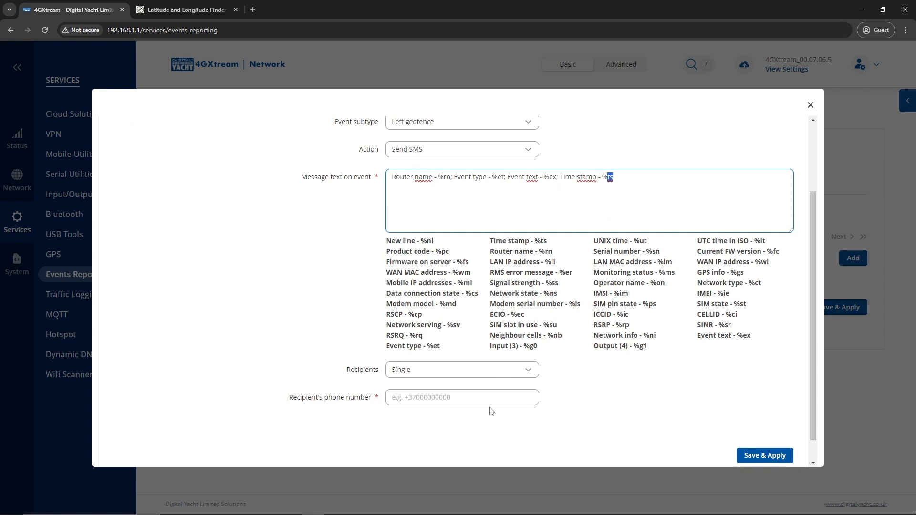
click(464, 373)
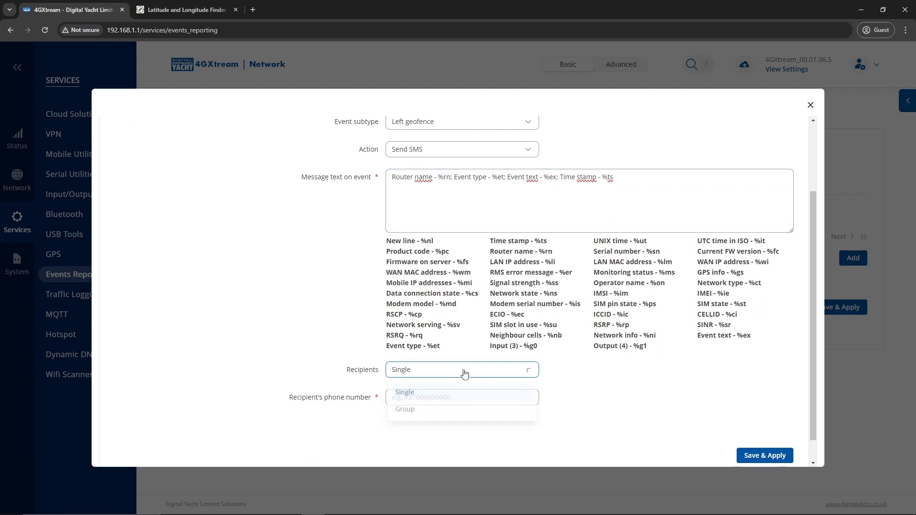
click(306, 379)
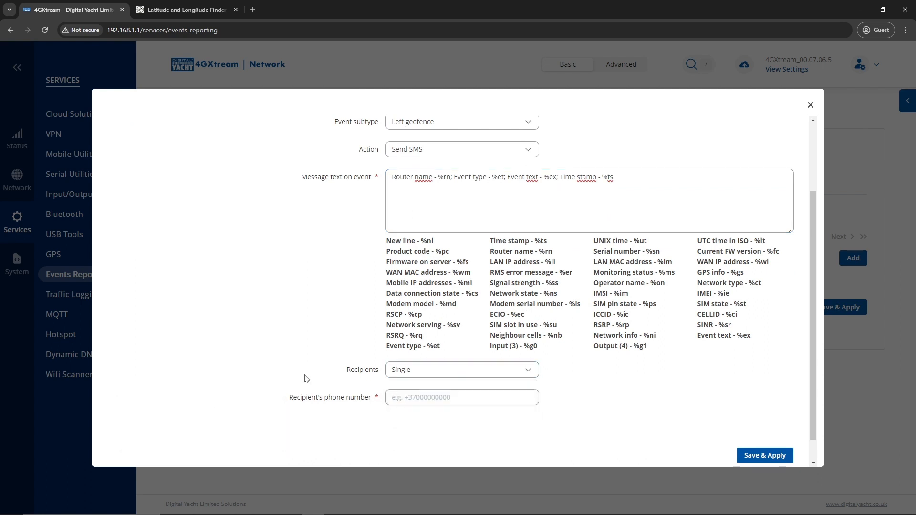
click(288, 397)
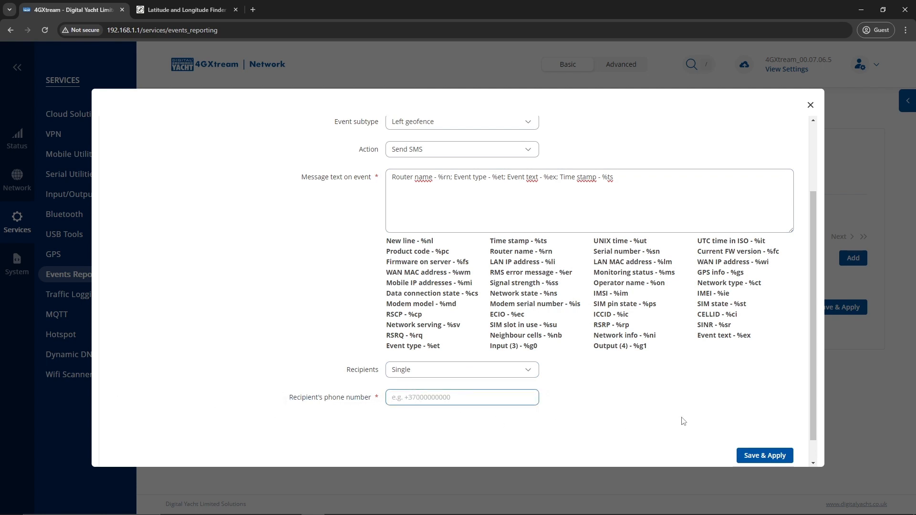
text(+33)
text(7)
key(BackSpace)
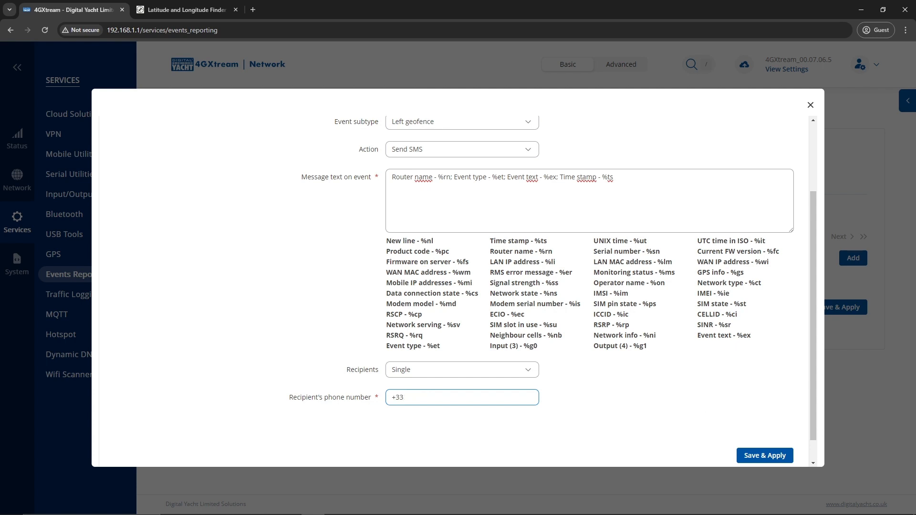